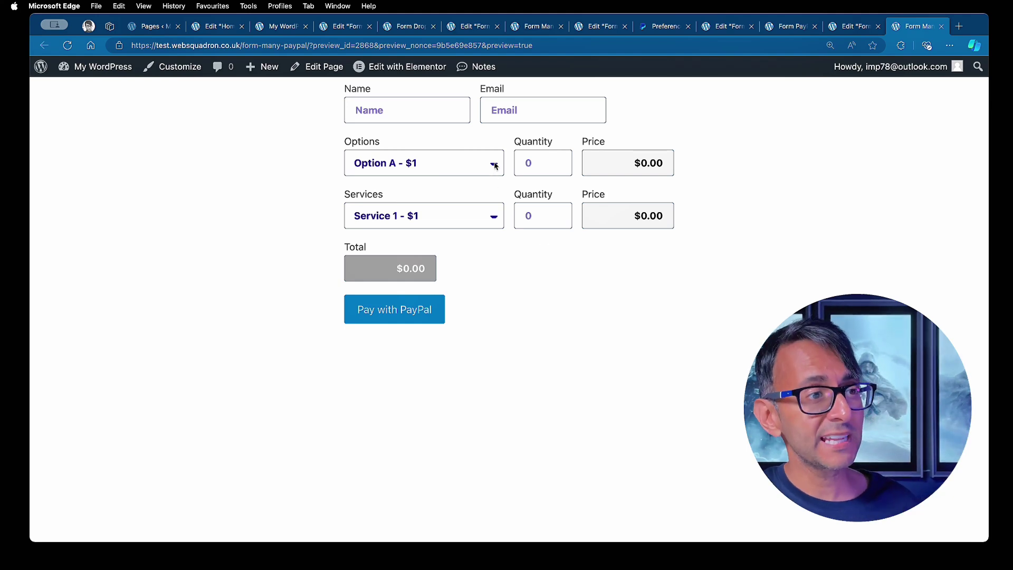
# In the form preview, pick Option C with quantity 4.
pyautogui.click(491, 164)
pyautogui.click(454, 194)
pyautogui.click(558, 159)
pyautogui.click(558, 159)
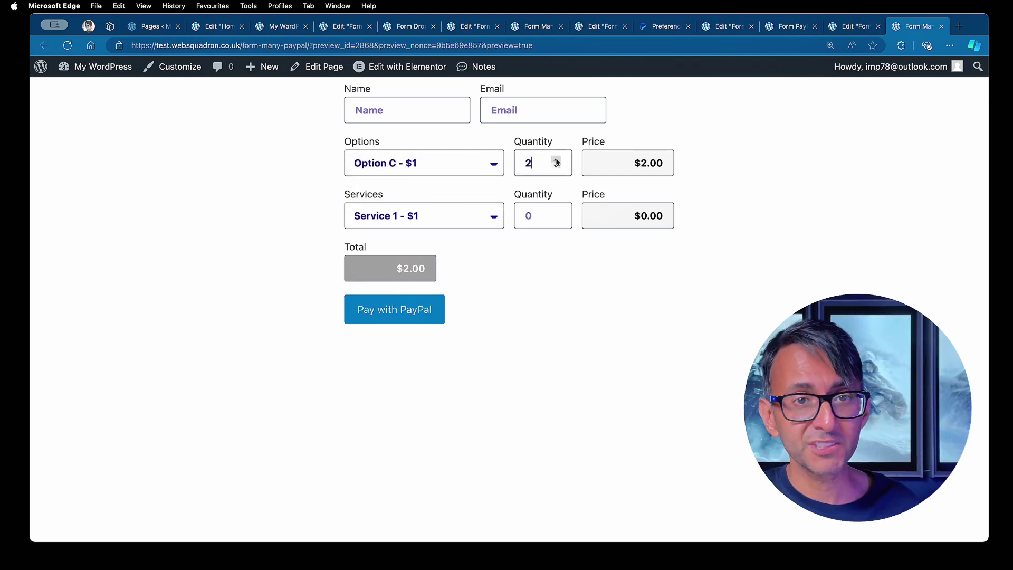
pyautogui.click(558, 158)
pyautogui.click(558, 159)
# Pick Service 2 with quantity 3, confirm the $7.00 total, and switch to the Elementor editor.
pyautogui.click(488, 217)
pyautogui.click(416, 234)
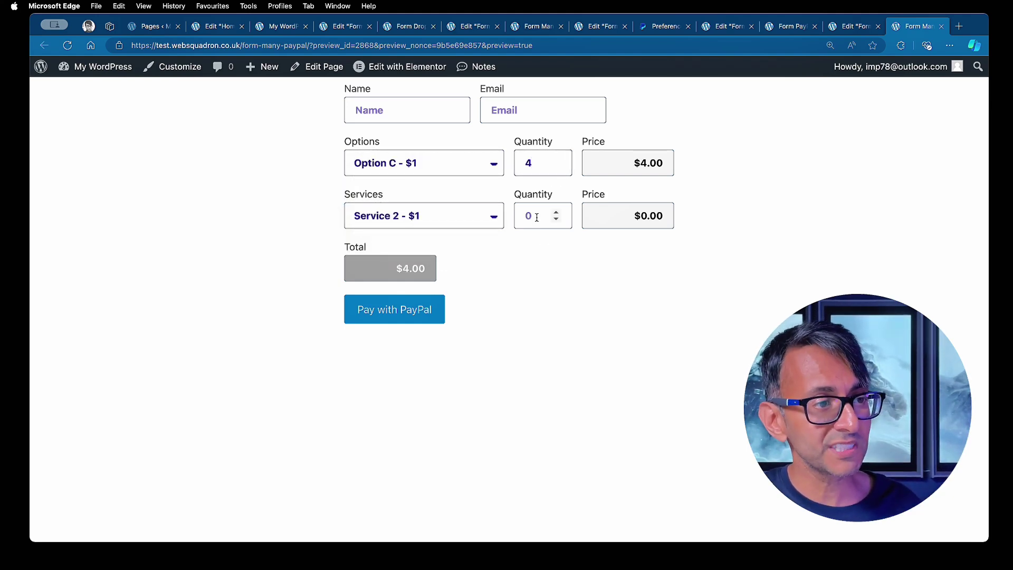
pyautogui.click(556, 212)
pyautogui.click(556, 212)
pyautogui.click(556, 212)
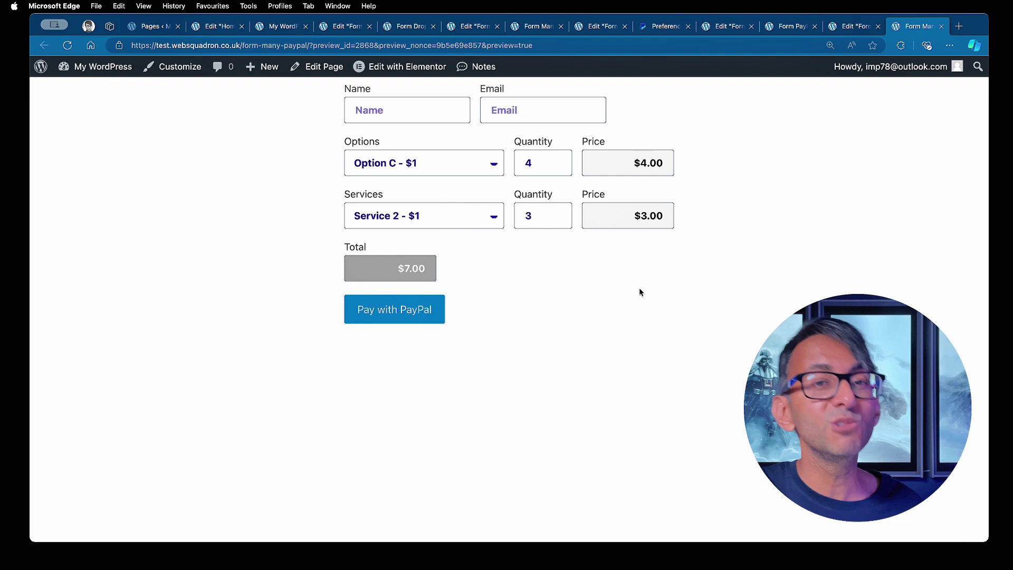
pyautogui.hotkey('ctrl', 'shift', 'Tab')
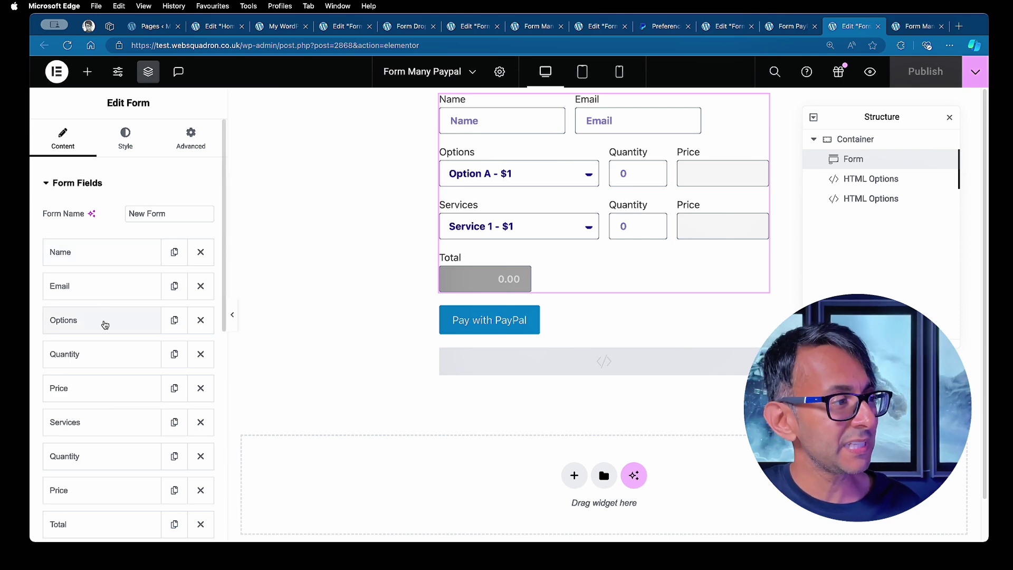
pyautogui.click(106, 319)
pyautogui.scroll(-5, 174, 306)
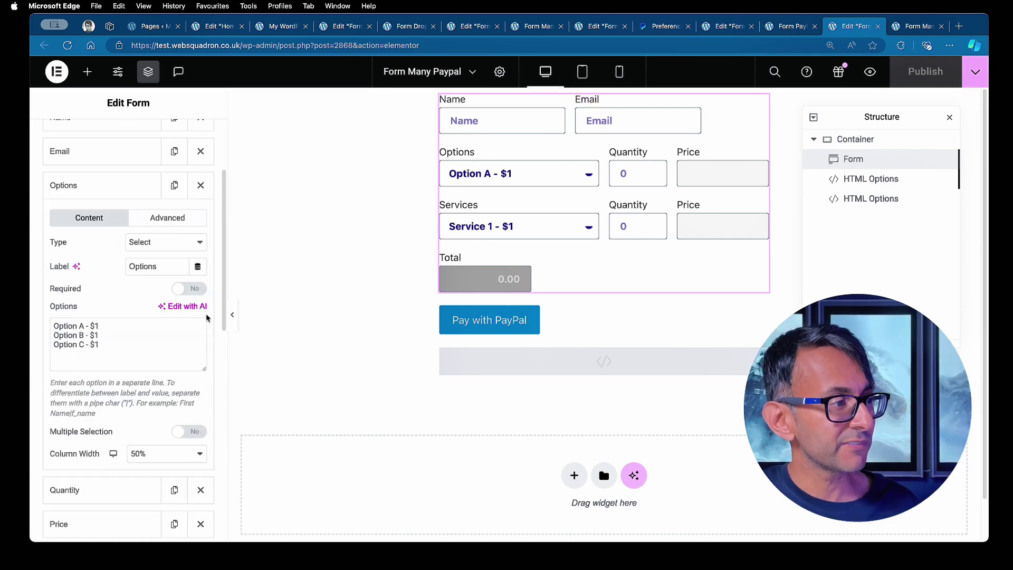
pyautogui.scroll(1, 197, 308)
pyautogui.scroll(1, 197, 308)
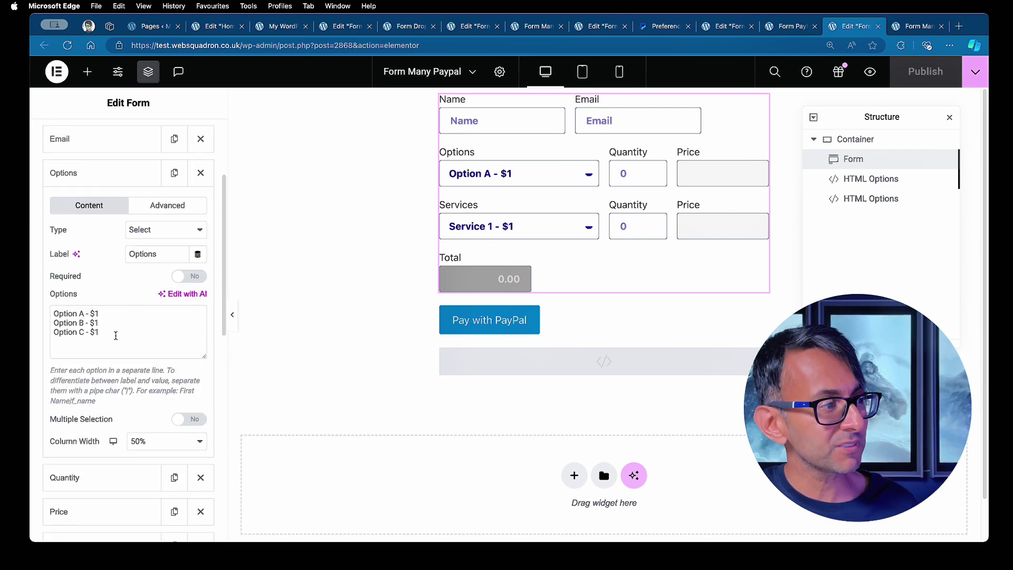
pyautogui.moveTo(115, 334); pyautogui.dragTo(46, 315)
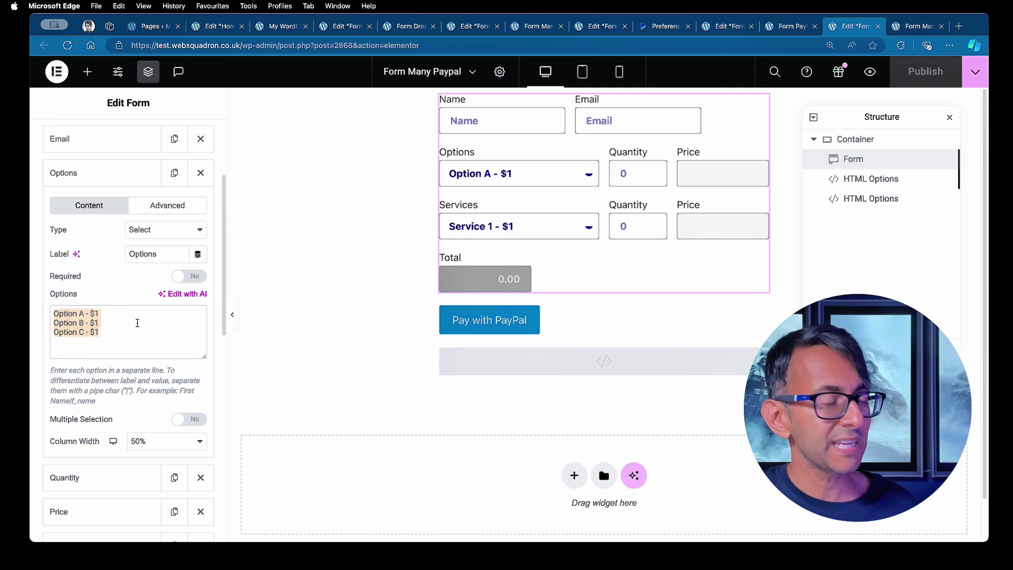
pyautogui.click(137, 323)
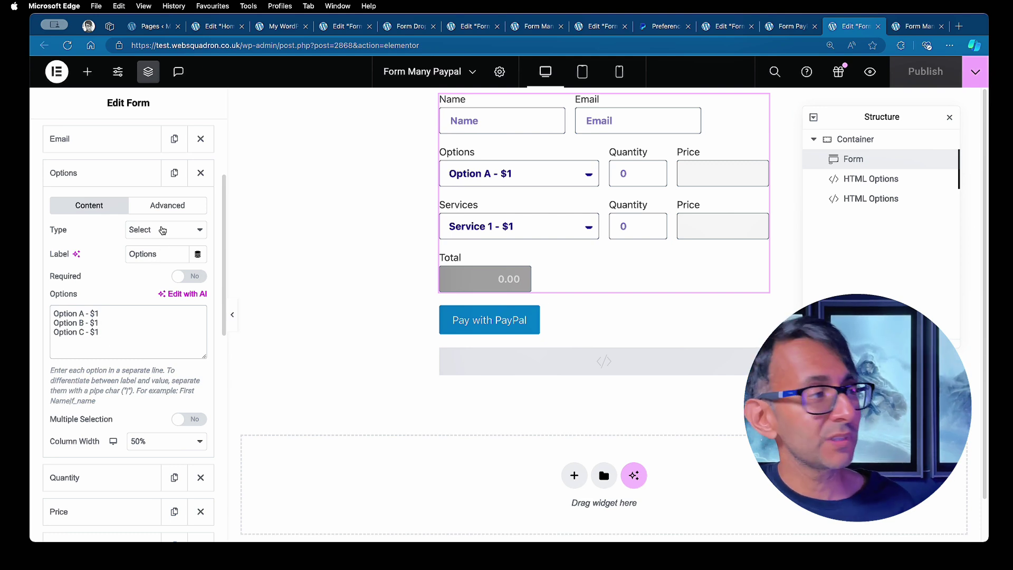
pyautogui.click(168, 211)
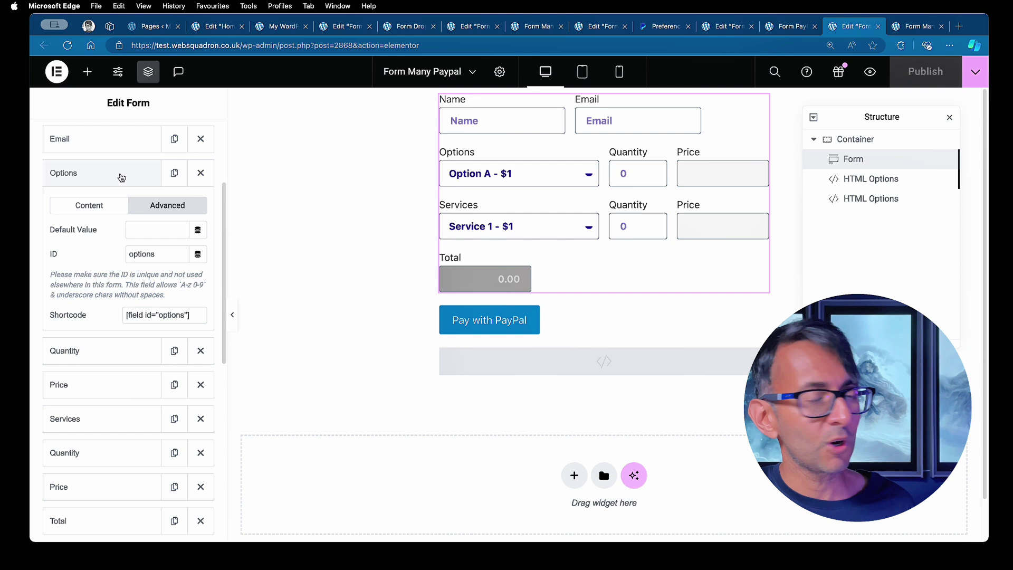
# In full screen, check Quantity ID quantity_options, widen the settings panel and shift Structure right.
pyautogui.click(120, 177)
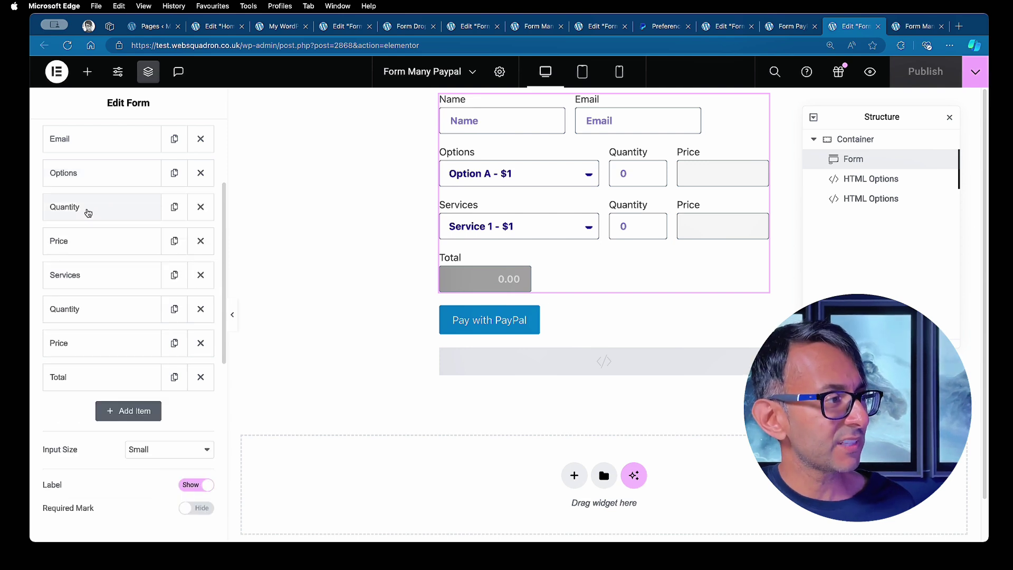
pyautogui.click(94, 208)
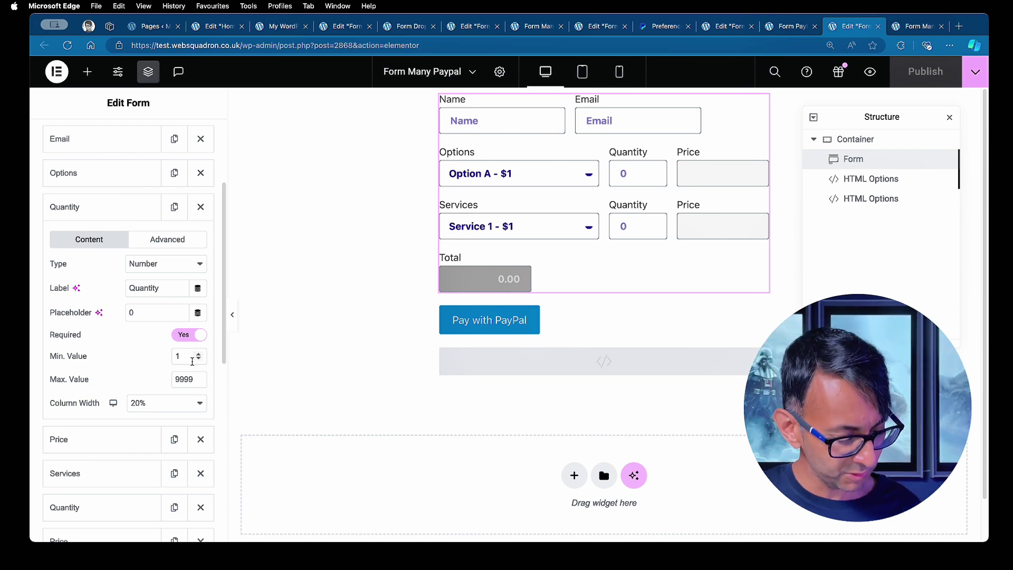
pyautogui.press('ctrl+super+f')
pyautogui.click(138, 183)
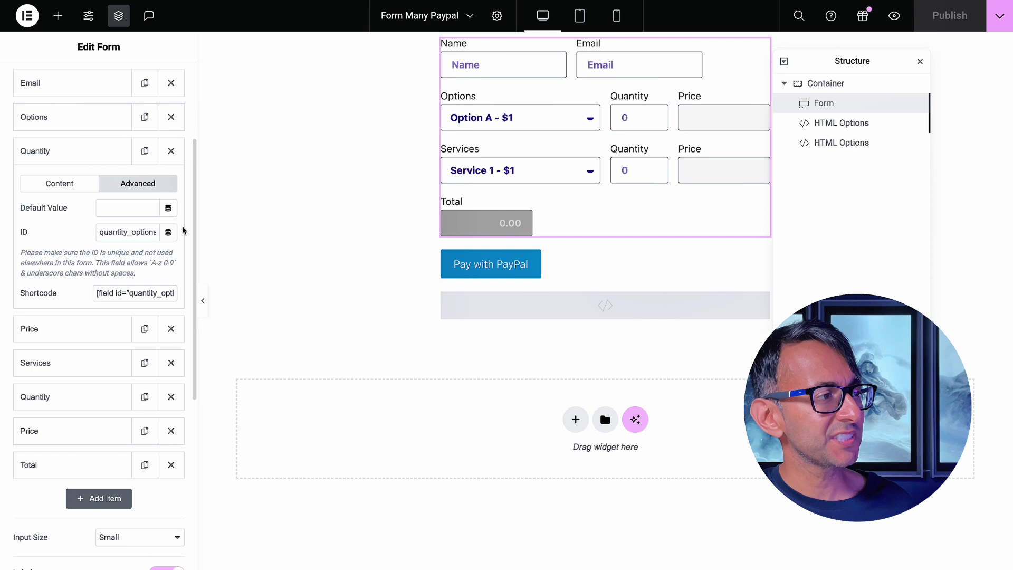
pyautogui.moveTo(196, 225); pyautogui.dragTo(232, 225)
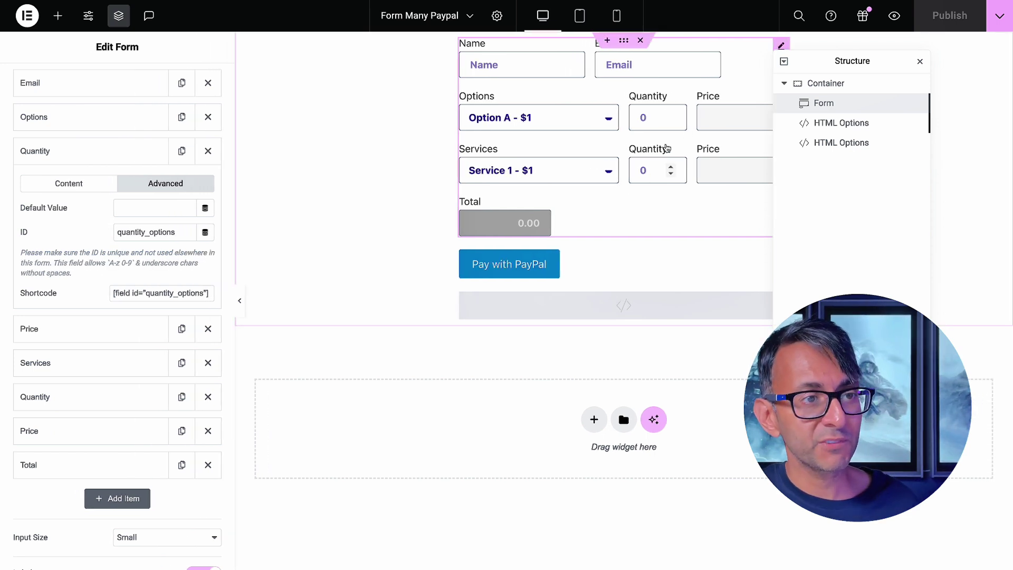
pyautogui.moveTo(850, 64); pyautogui.dragTo(918, 70)
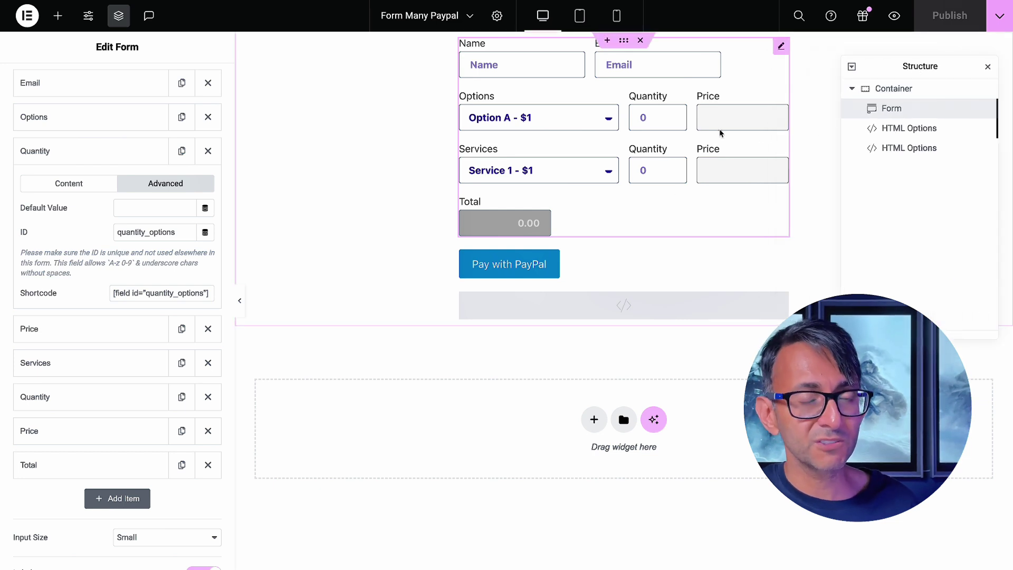
# Check the first Price field's Advanced ID, price_options, then collapse it.
pyautogui.click(105, 156)
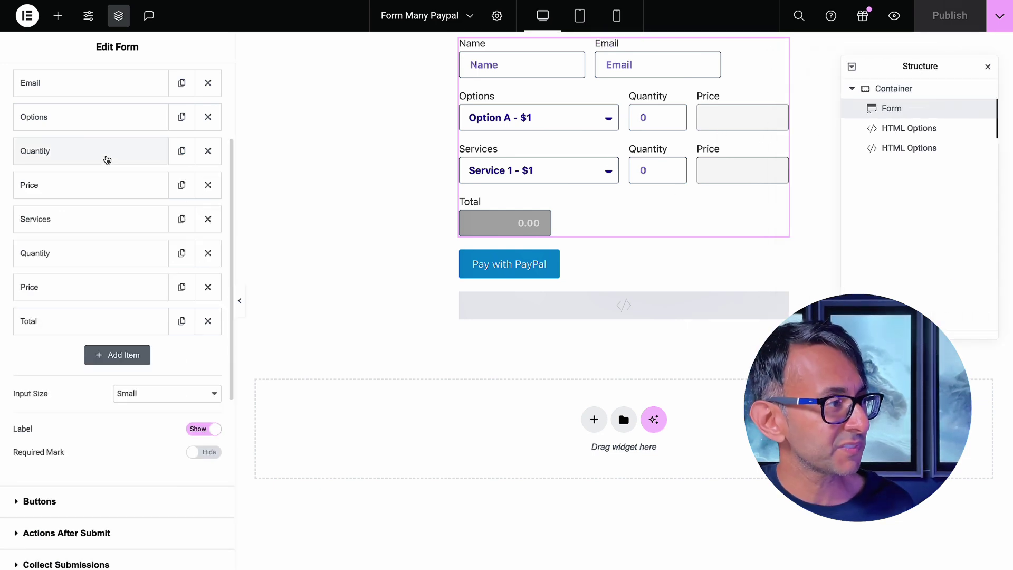
pyautogui.click(70, 185)
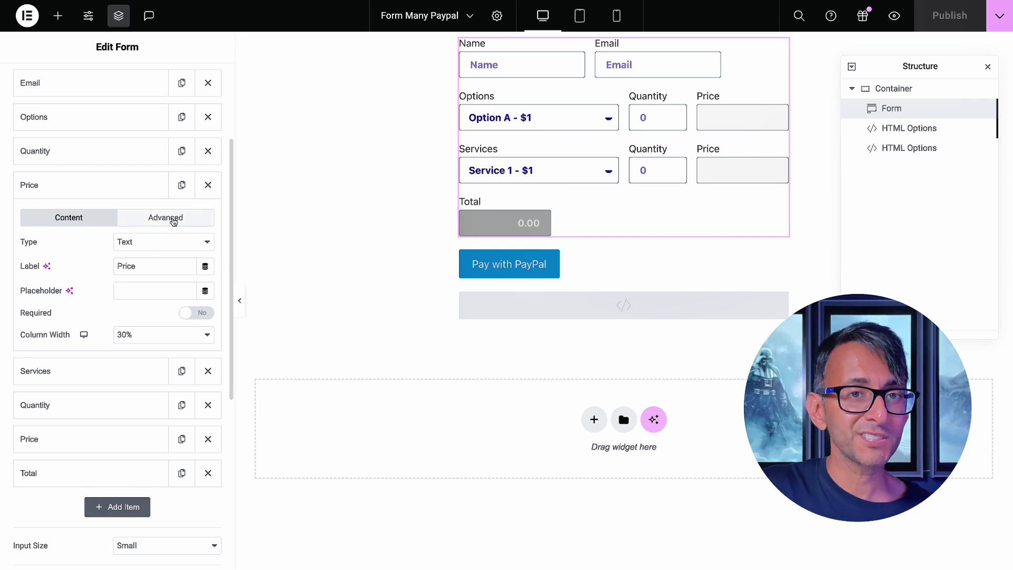
pyautogui.click(173, 222)
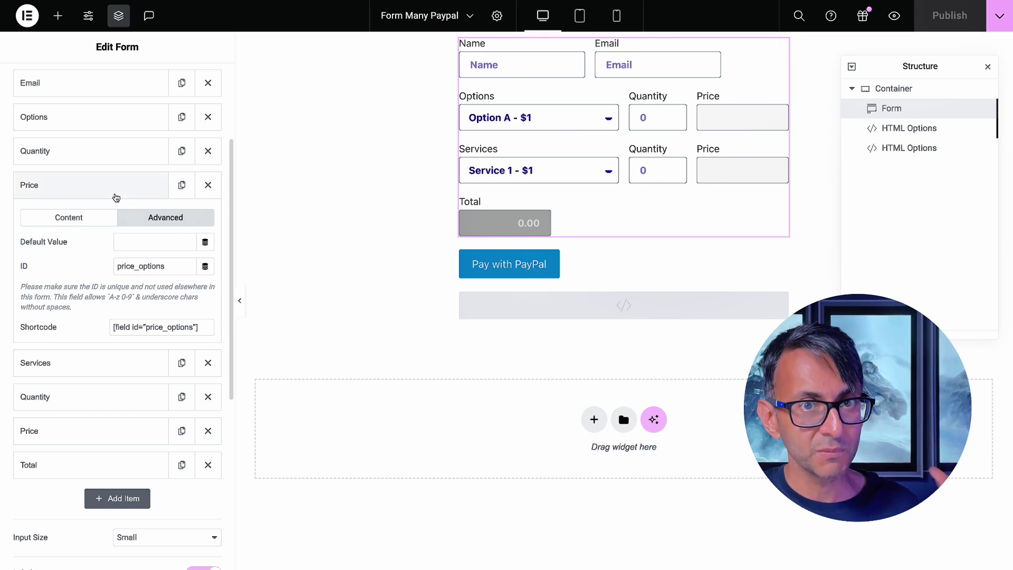
pyautogui.click(116, 198)
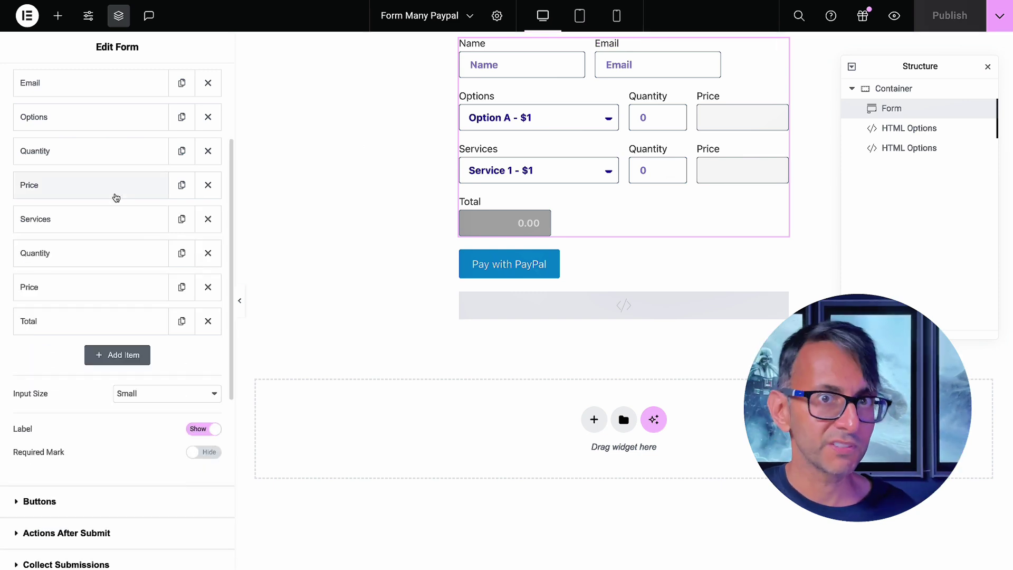
# Check the Services field ID 'services' and the second Quantity ID 'quantity_services'.
pyautogui.click(101, 221)
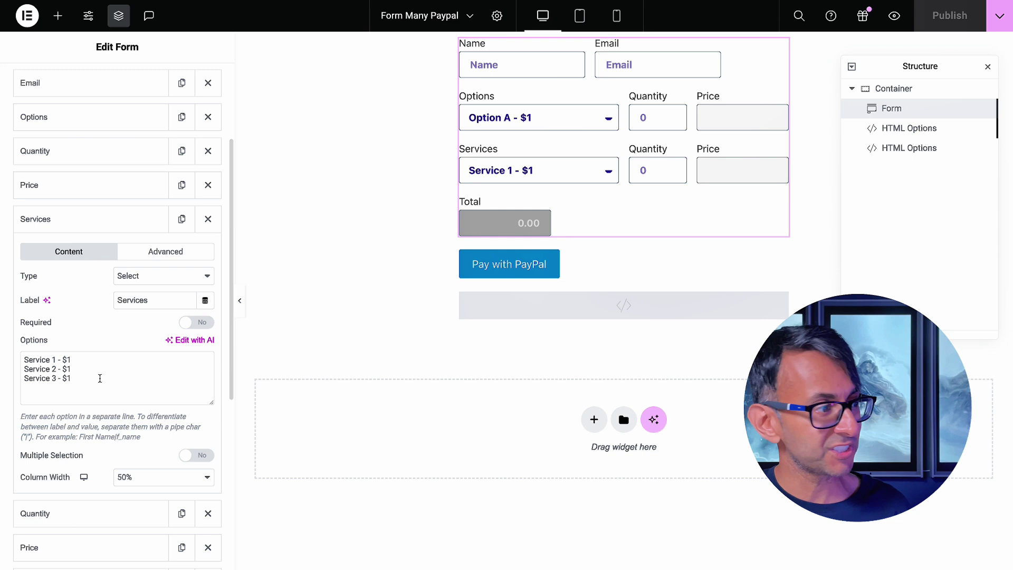
pyautogui.click(168, 252)
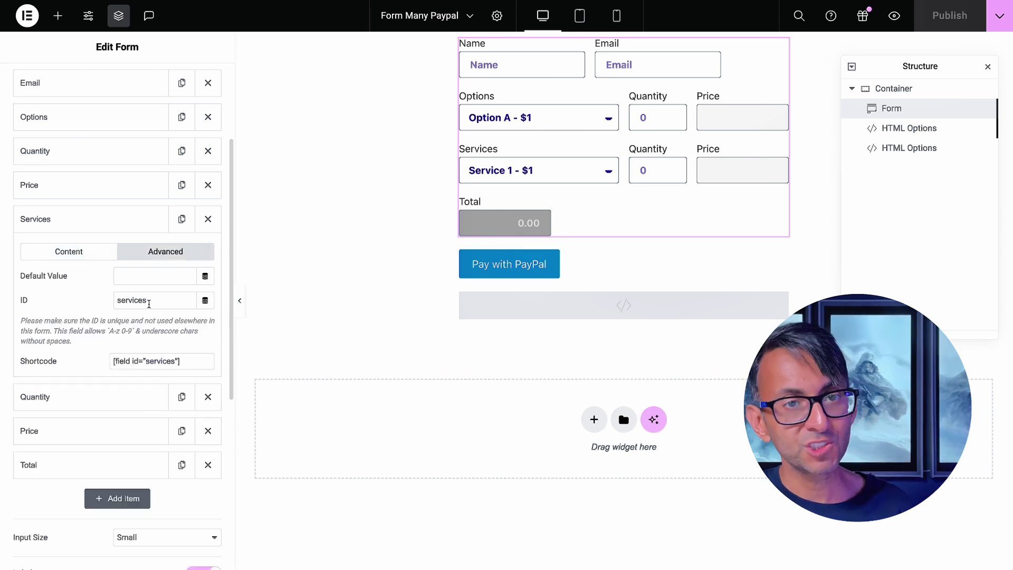
pyautogui.click(99, 220)
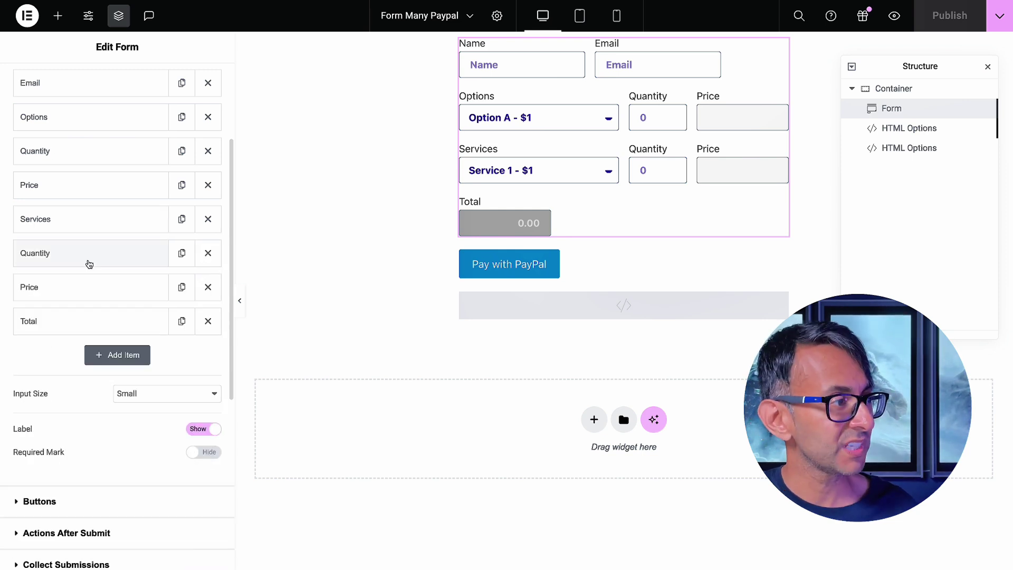
pyautogui.click(89, 262)
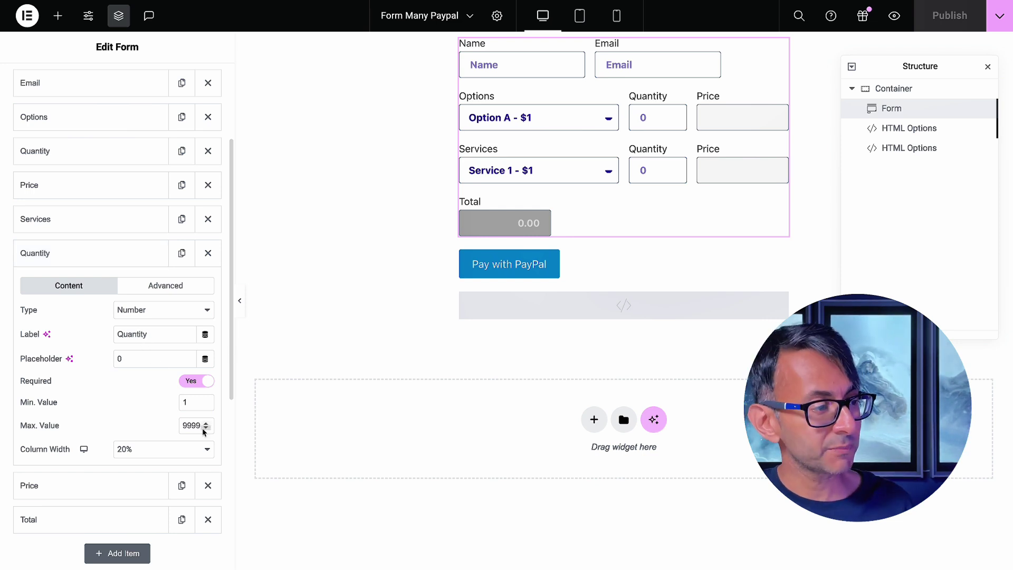
pyautogui.click(167, 286)
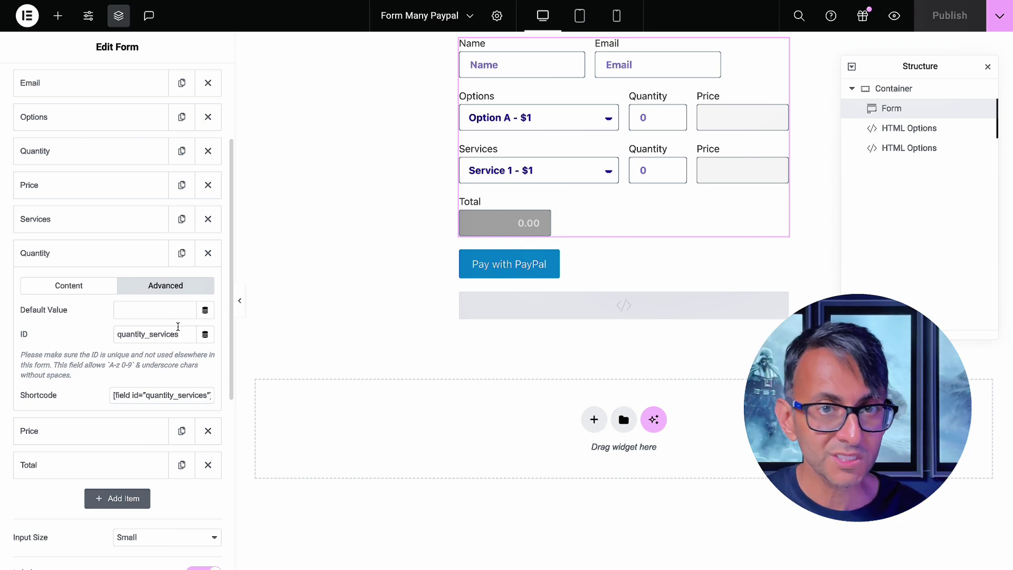
pyautogui.click(100, 256)
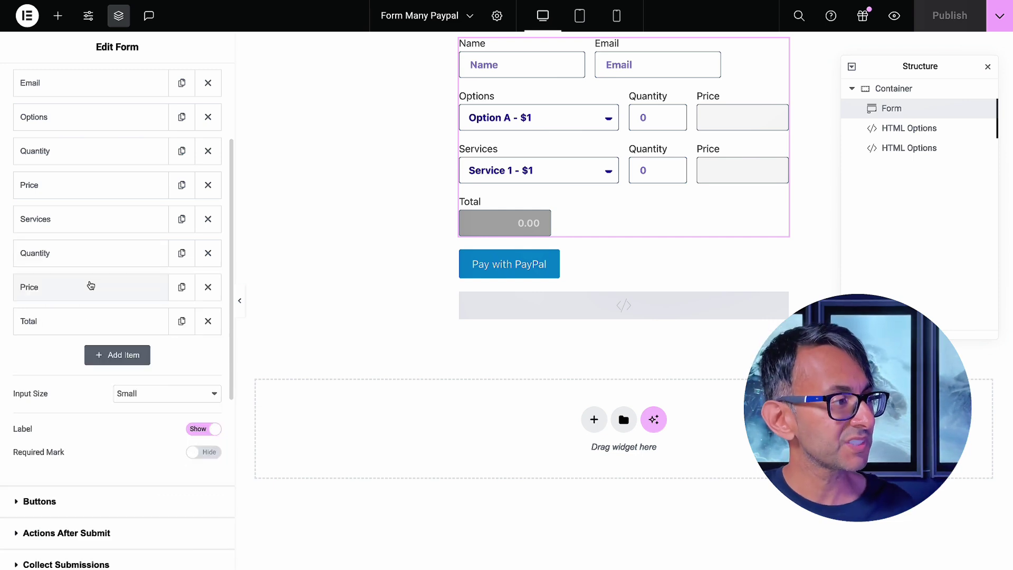
# Check the second Price ID 'price_services' and the Total ID 'total', collapsing each.
pyautogui.click(90, 285)
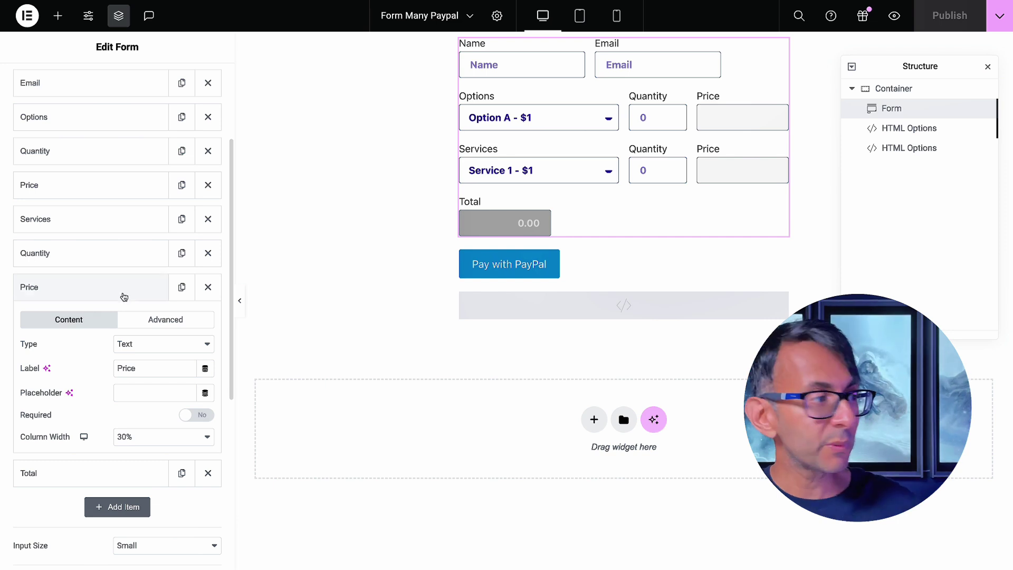
pyautogui.click(157, 322)
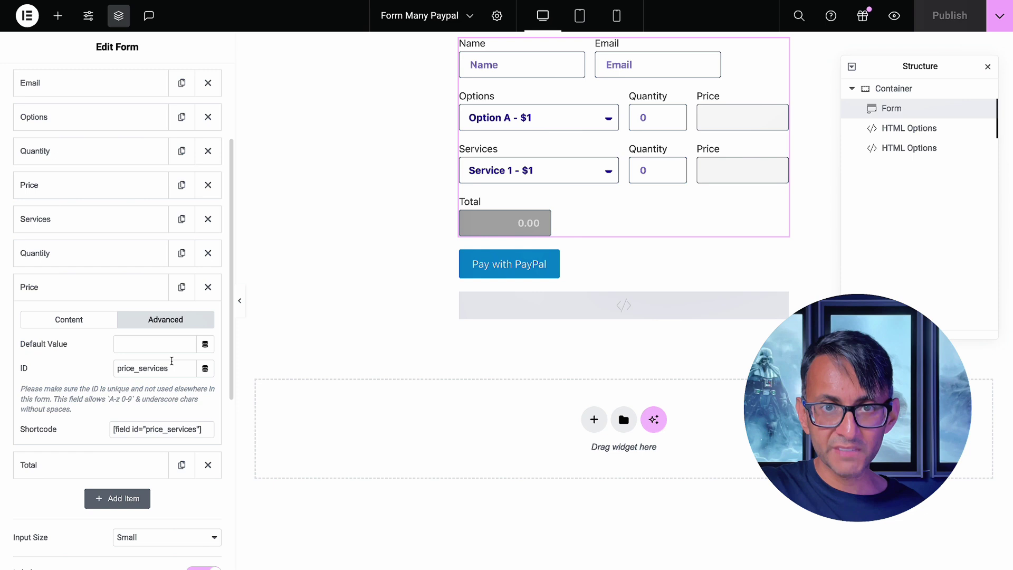
pyautogui.click(127, 293)
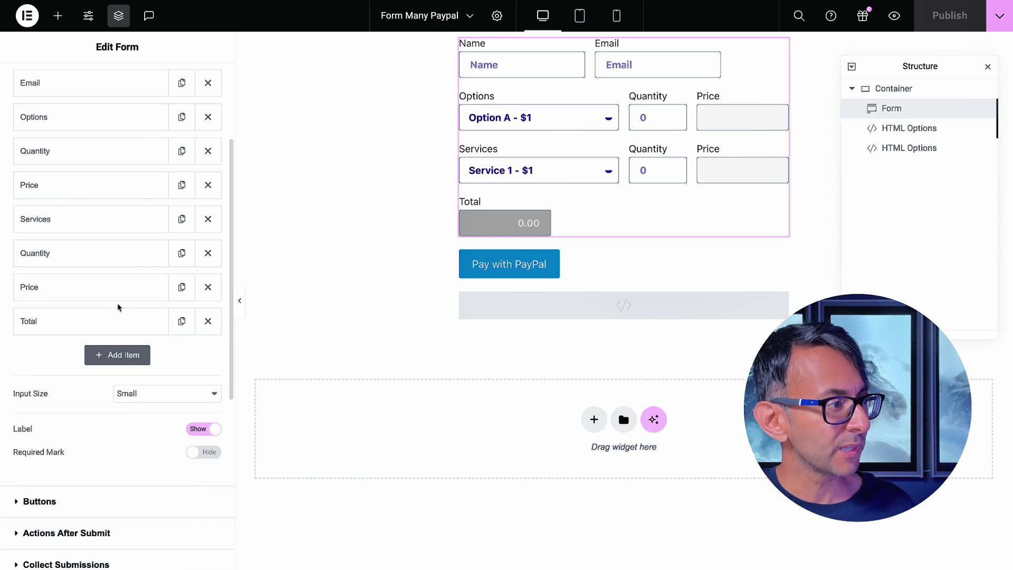
pyautogui.click(106, 319)
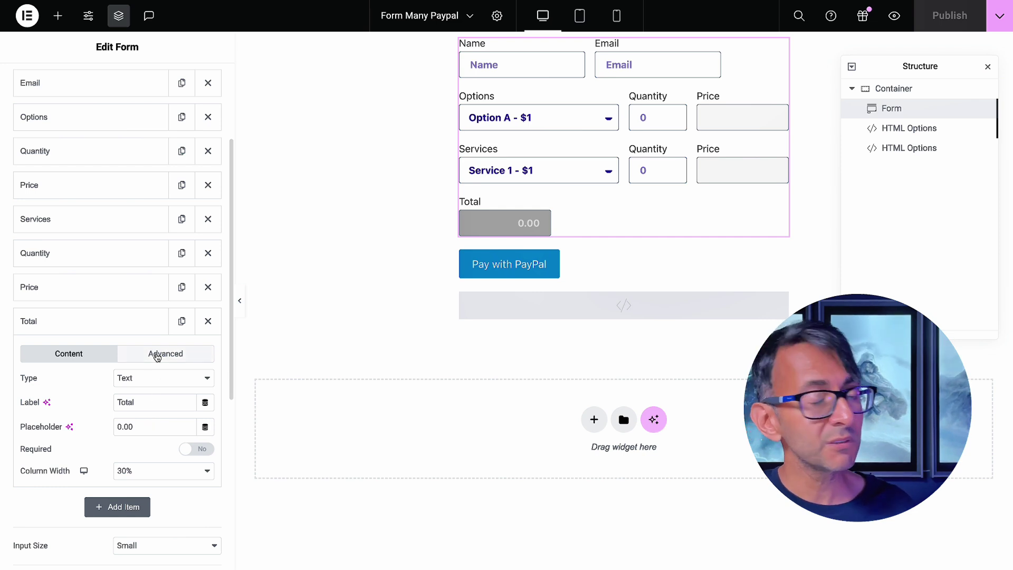
pyautogui.click(157, 357)
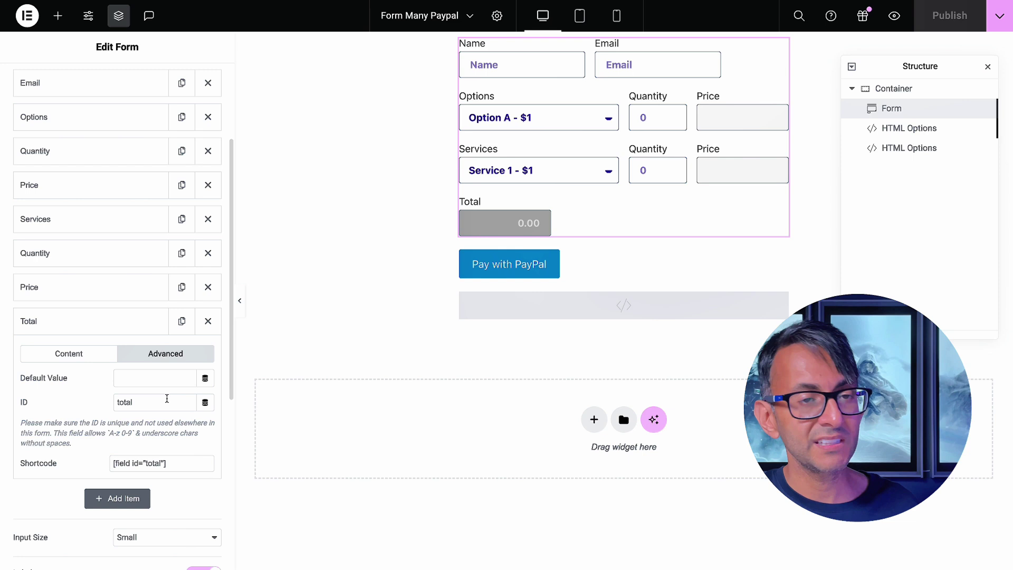
pyautogui.click(100, 326)
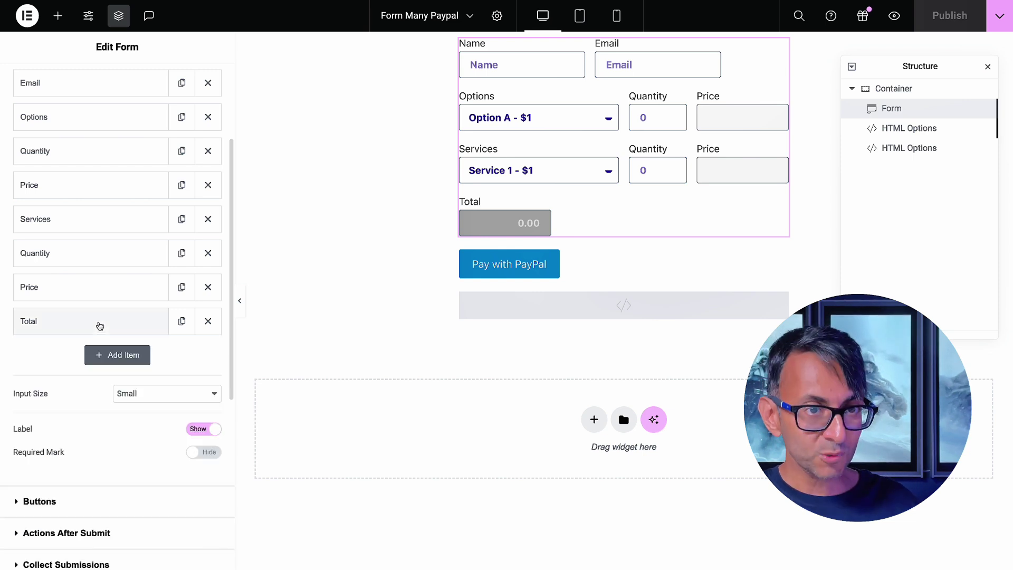
pyautogui.scroll(3, 191, 154)
# Open the form's Custom CSS and review the Total and unselectable-Price rules.
pyautogui.click(192, 79)
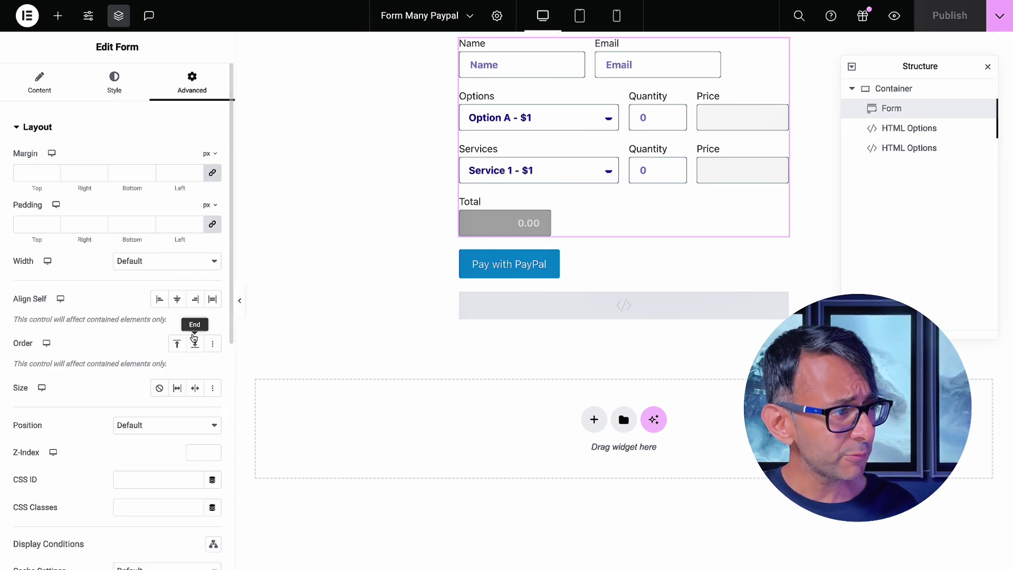
pyautogui.scroll(-5, 150, 348)
pyautogui.click(126, 472)
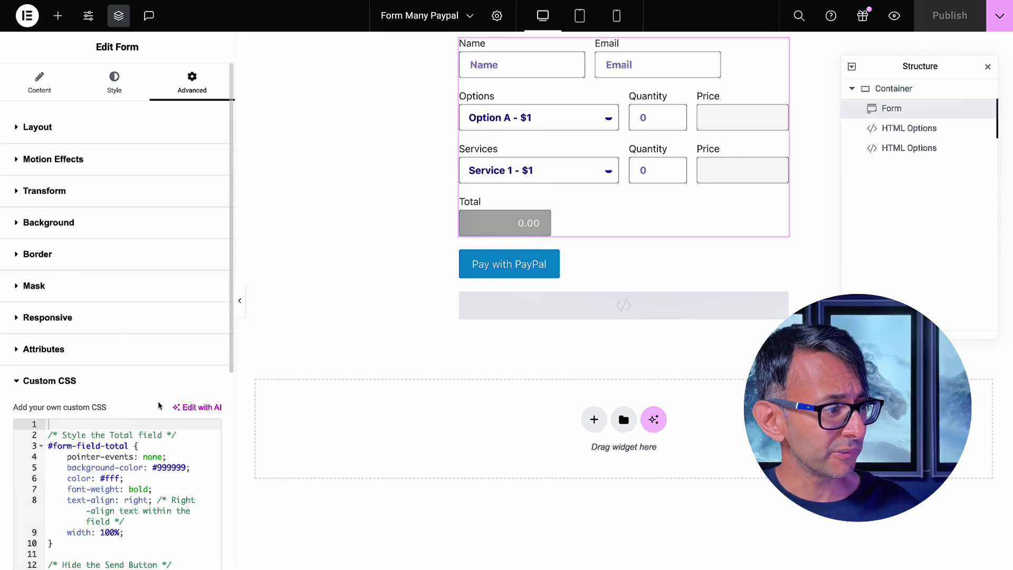
pyautogui.scroll(-5, 158, 405)
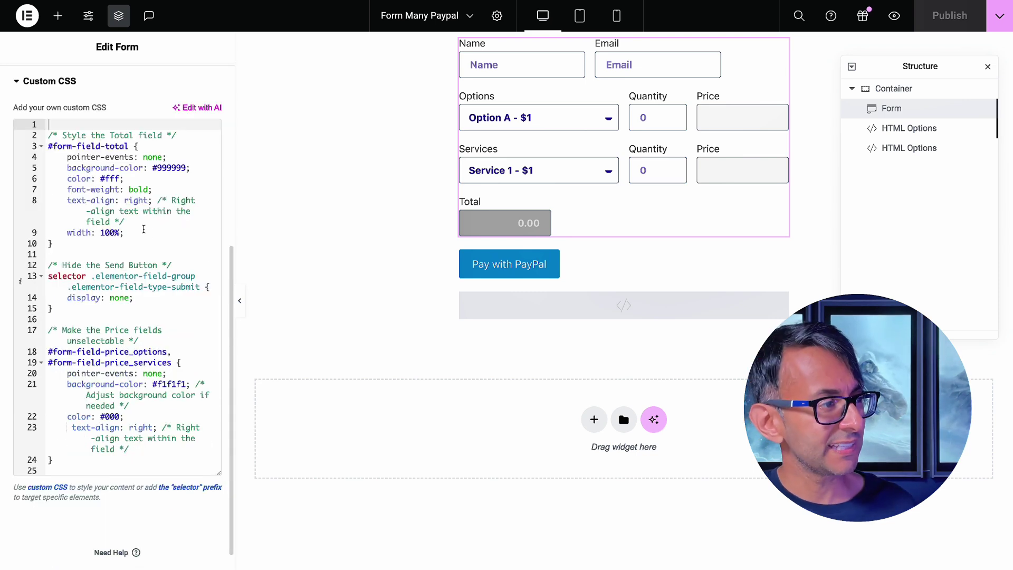
pyautogui.moveTo(143, 229); pyautogui.dragTo(77, 146)
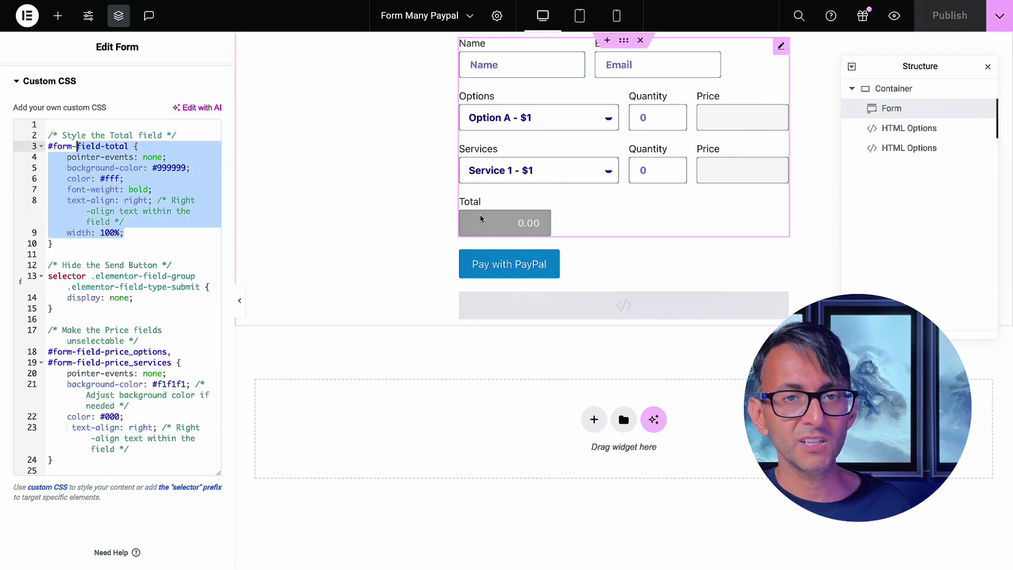
pyautogui.click(139, 340)
pyautogui.moveTo(81, 341); pyautogui.dragTo(193, 452)
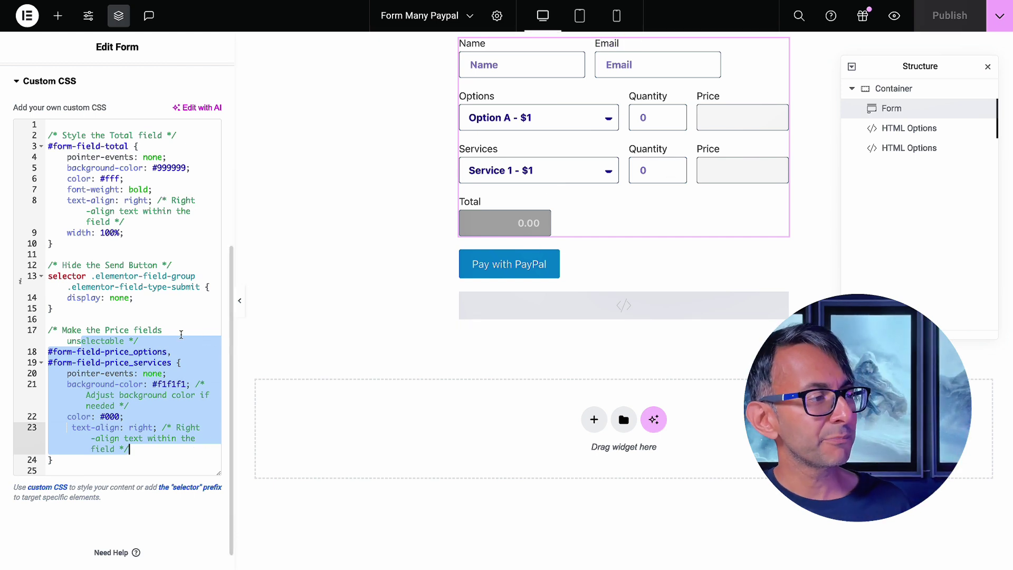
pyautogui.click(181, 335)
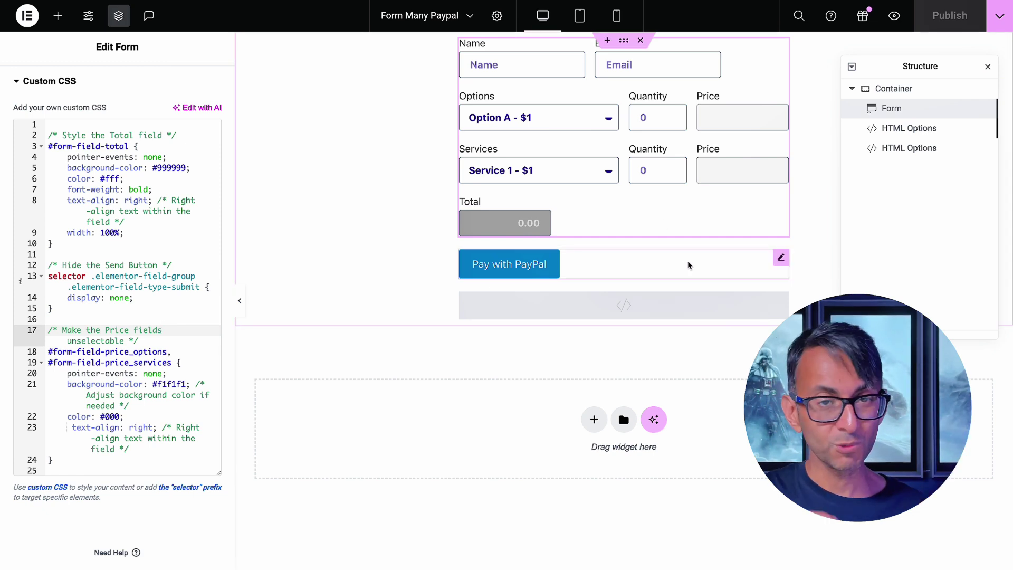
# Delete the Send-hiding CSS rule, restore it with undo, and open the PayPal HTML widget's code.
pyautogui.moveTo(104, 305); pyautogui.dragTo(35, 275)
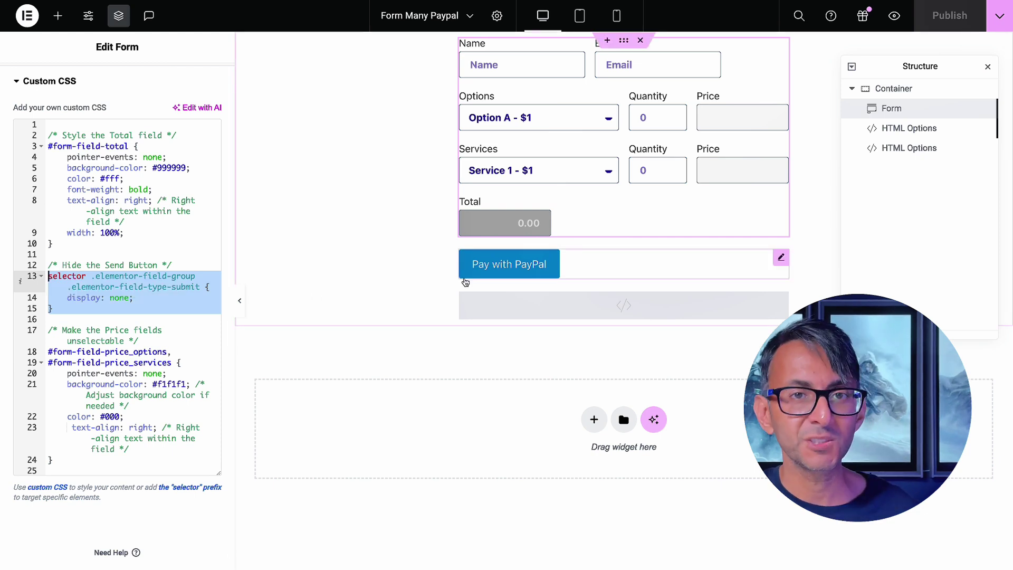
pyautogui.press('BackSpace')
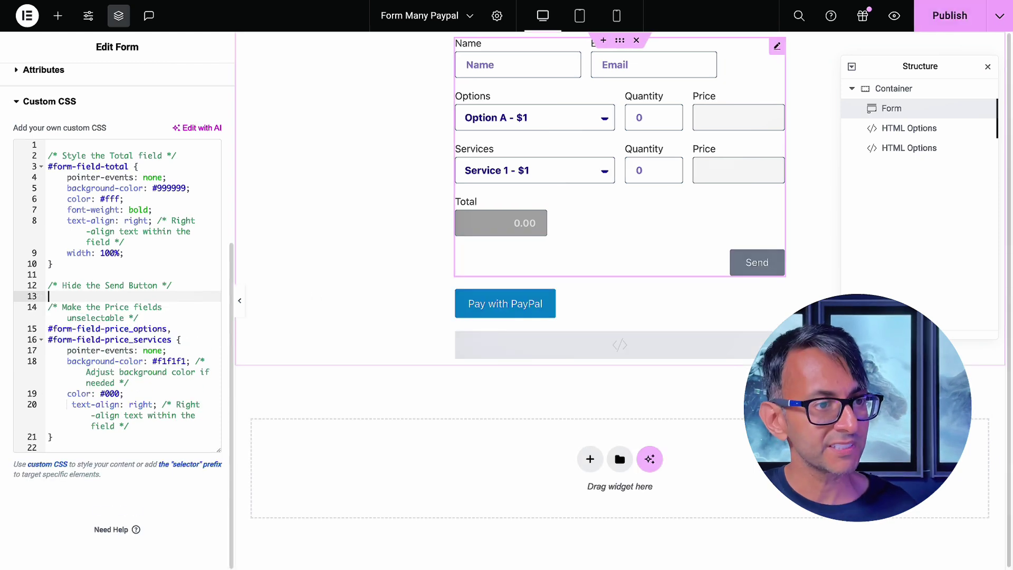
pyautogui.hotkey('ctrl', 'z')
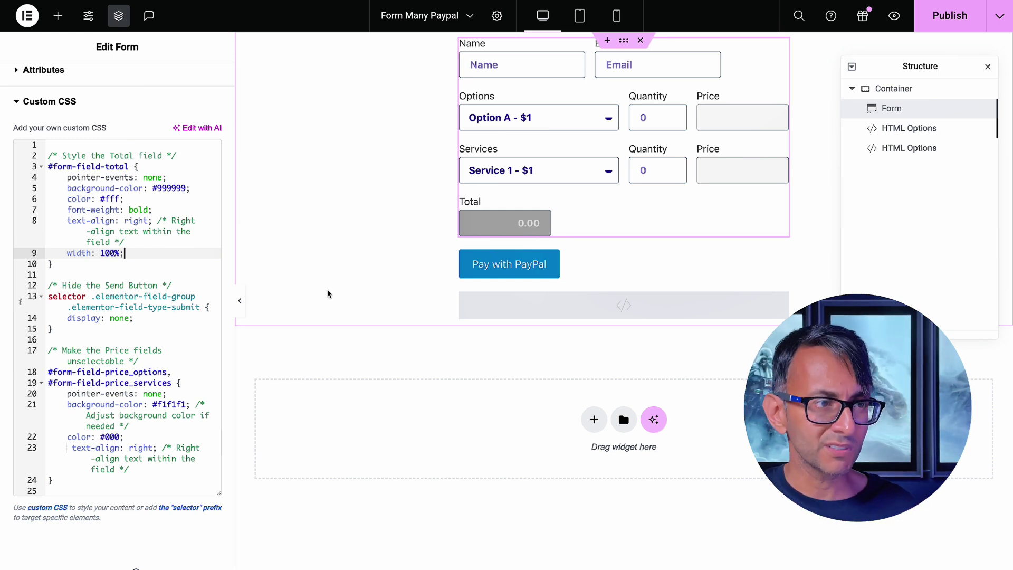
pyautogui.click(885, 133)
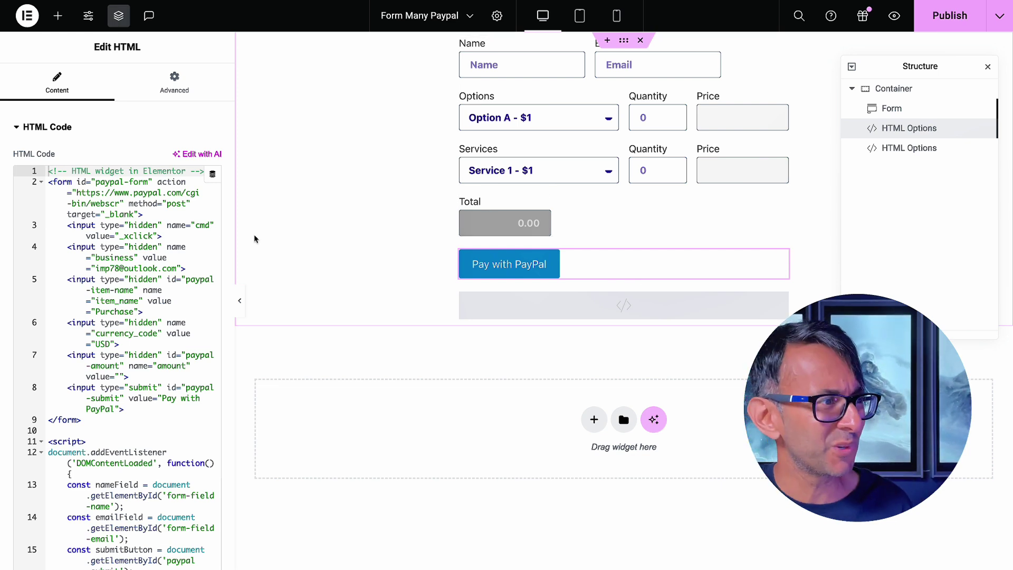
# Widen the editing panel and review the PayPal form code, including the business account line.
pyautogui.moveTo(236, 239); pyautogui.dragTo(347, 242)
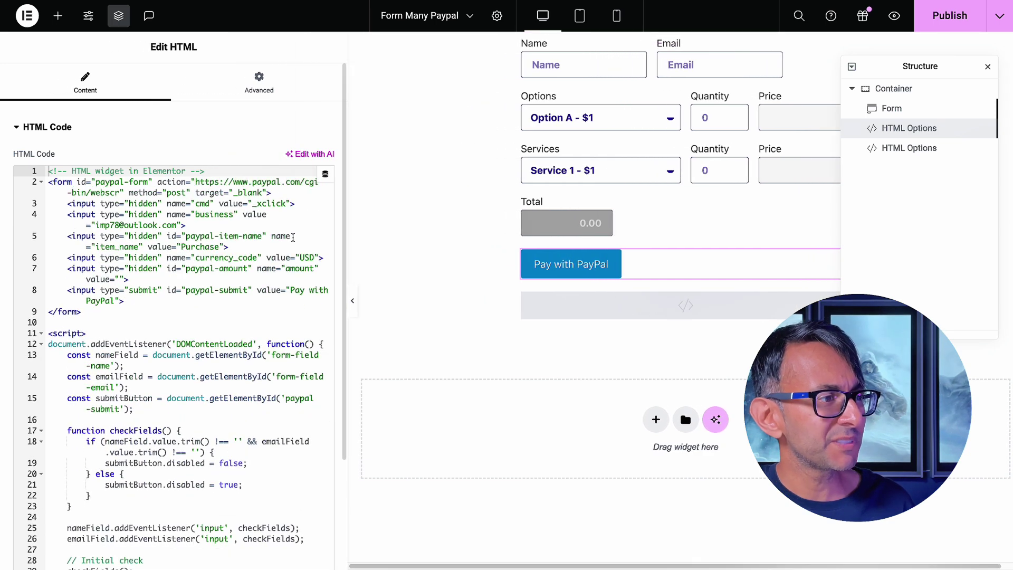
pyautogui.click(293, 237)
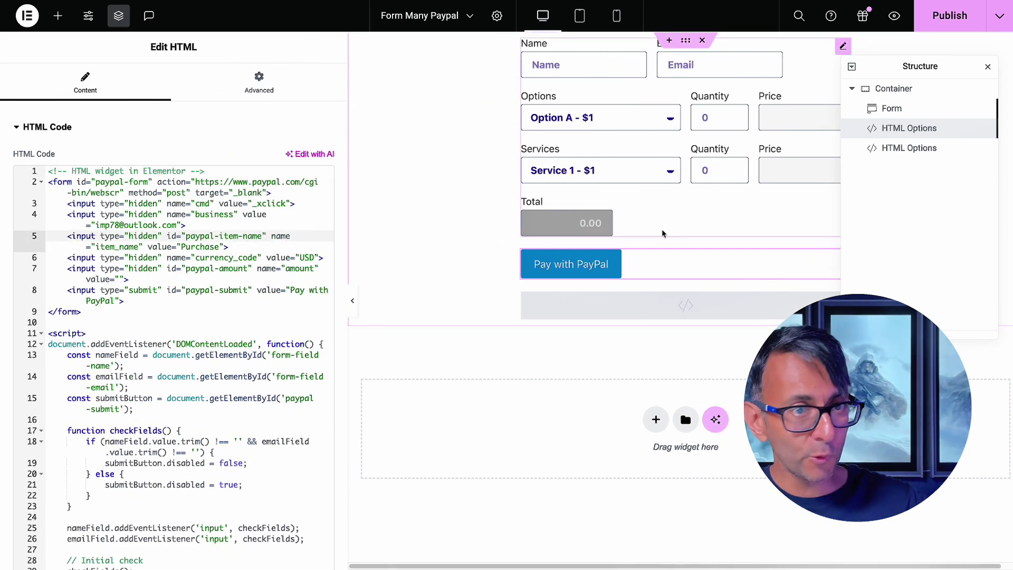
pyautogui.scroll(-1, 239, 289)
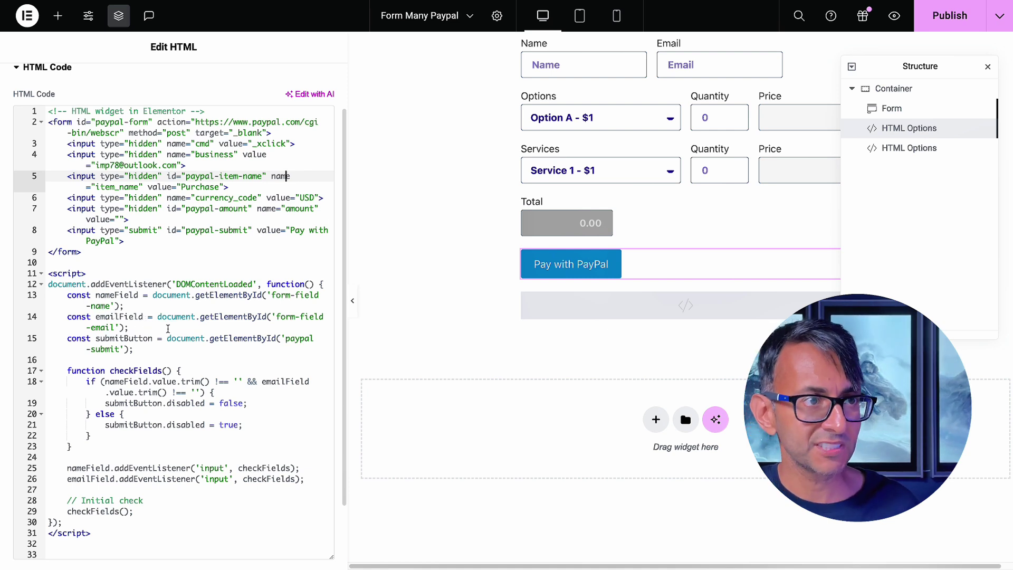
pyautogui.scroll(1, 167, 328)
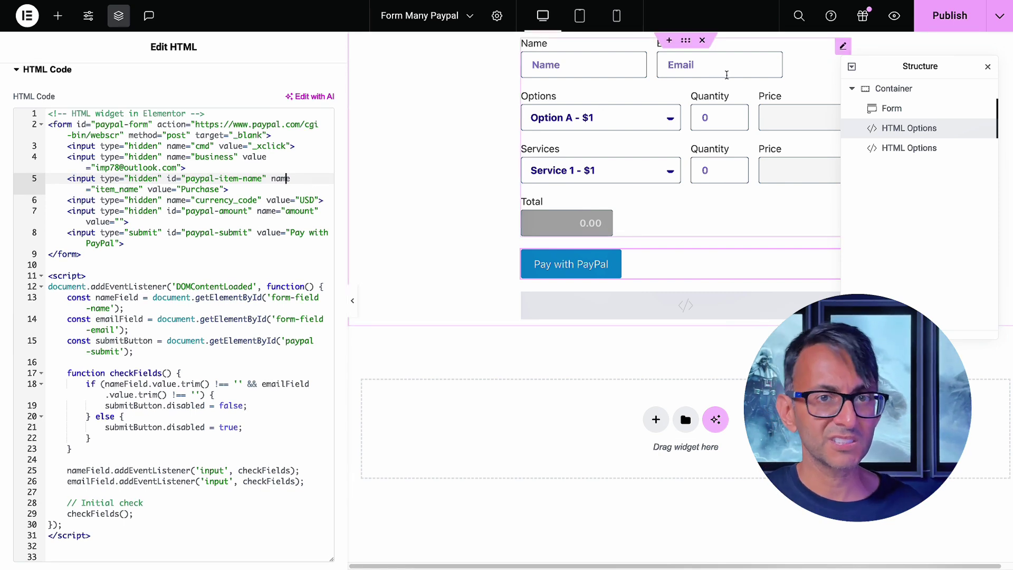
pyautogui.click(192, 257)
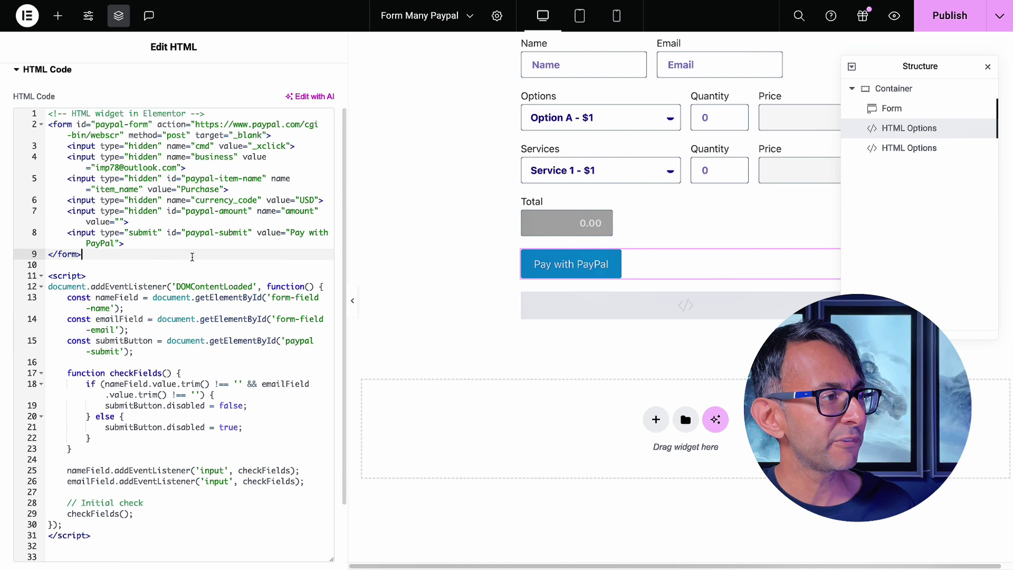
pyautogui.scroll(2, 192, 256)
pyautogui.click(187, 189)
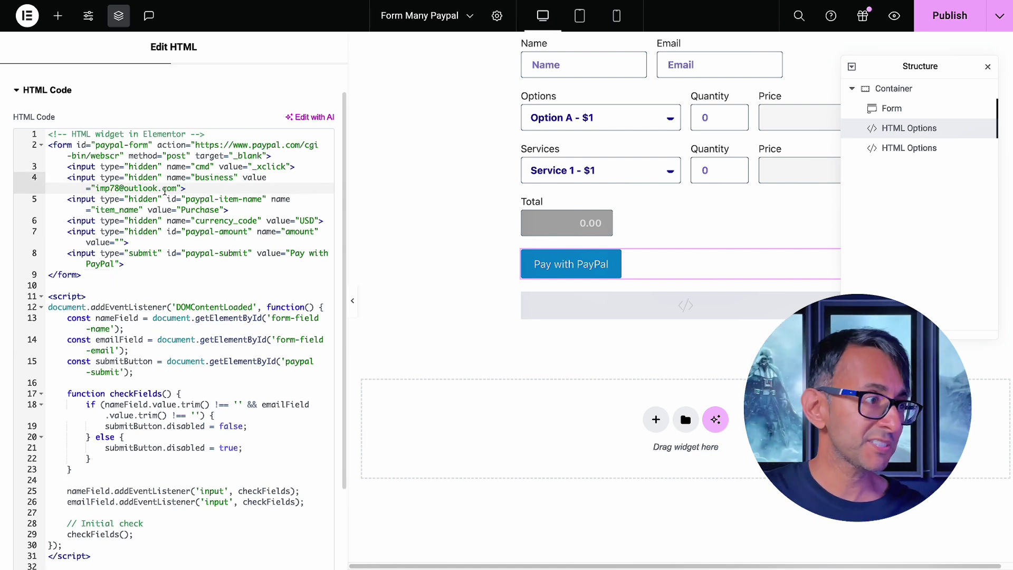
pyautogui.click(214, 274)
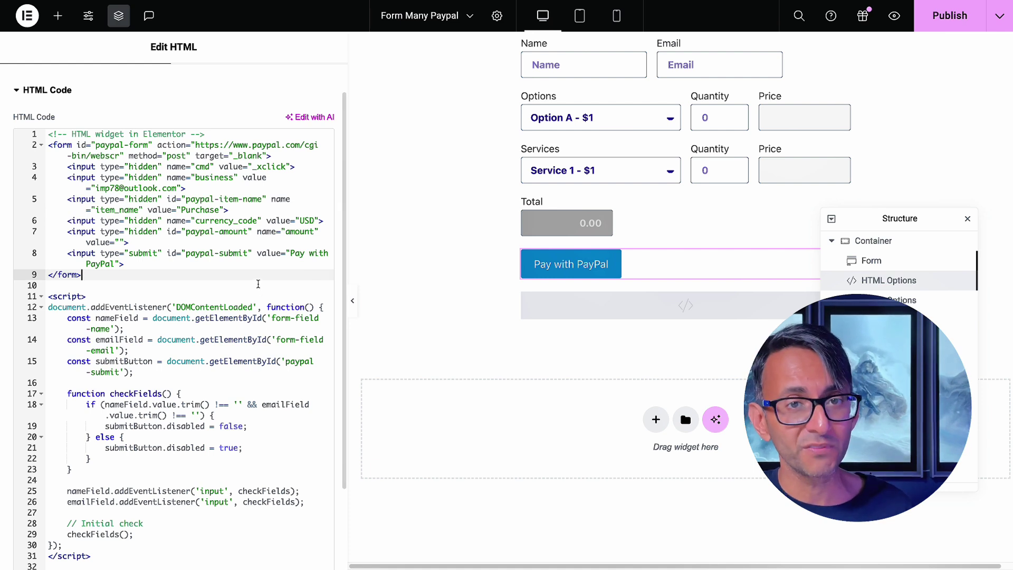
# Review the Pay with PayPal submit line and merchant e-mail, then open the second HTML widget's script.
pyautogui.click(257, 285)
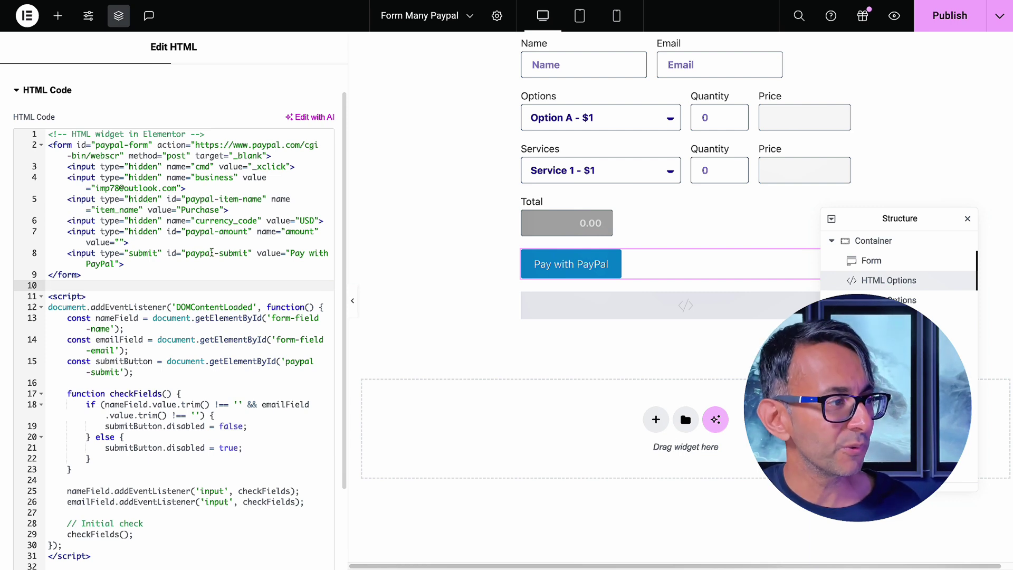
pyautogui.click(209, 260)
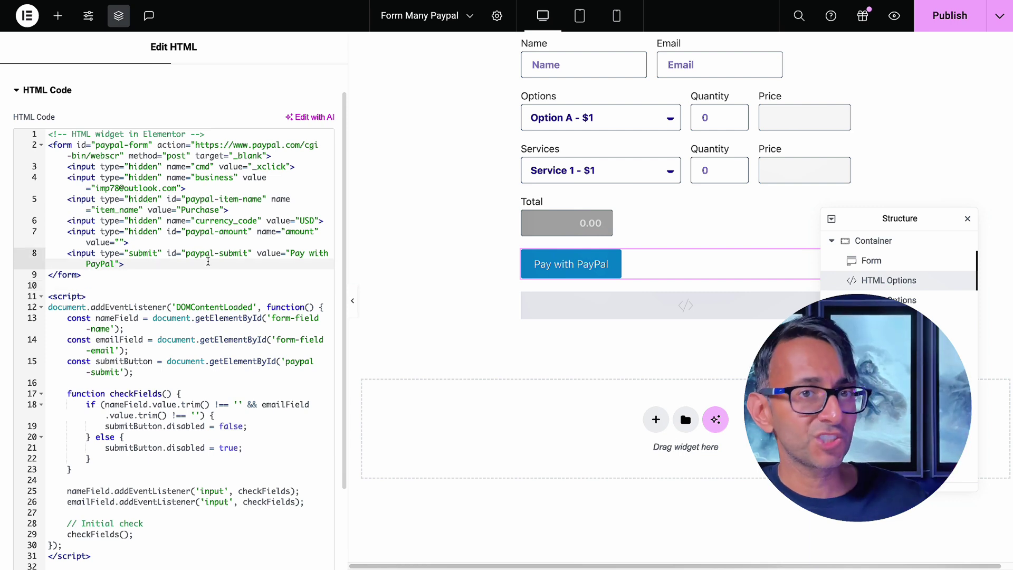
pyautogui.moveTo(95, 188); pyautogui.dragTo(161, 192)
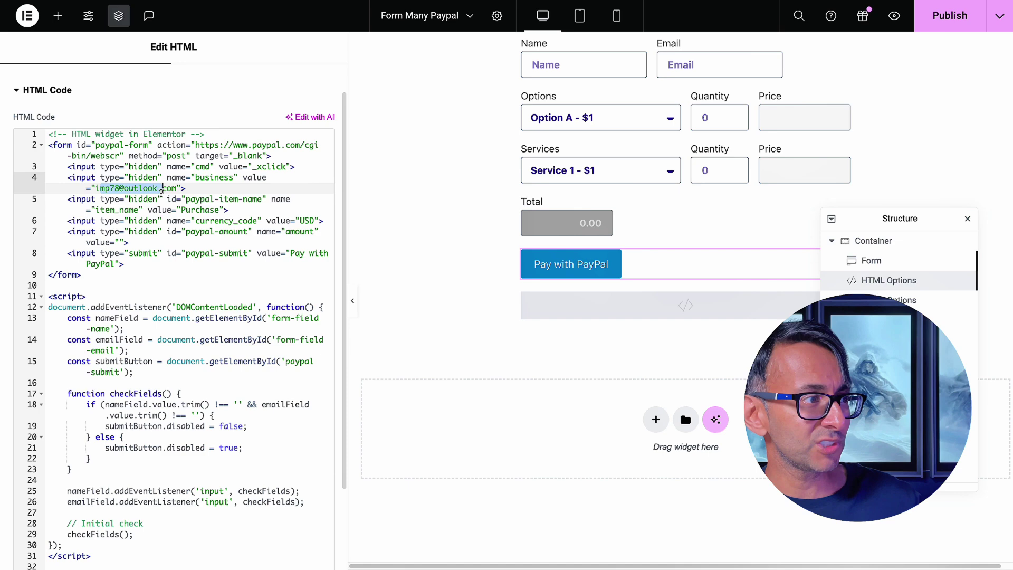
pyautogui.click(216, 285)
pyautogui.click(645, 309)
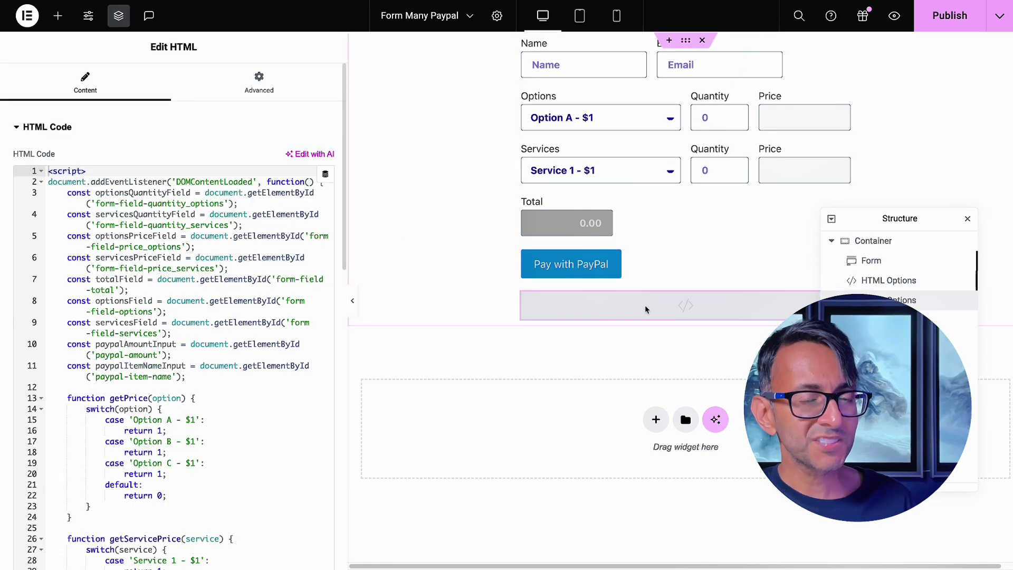
# Widen the code area and compare the getPrice script against the Options field's choices.
pyautogui.moveTo(346, 227); pyautogui.dragTo(423, 225)
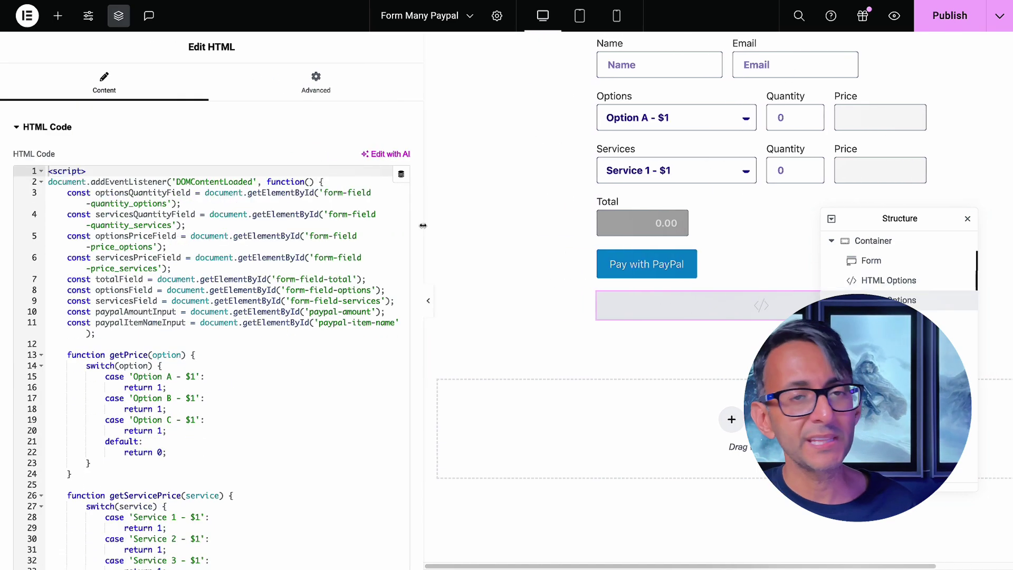
pyautogui.scroll(-3, 317, 302)
pyautogui.scroll(3, 317, 302)
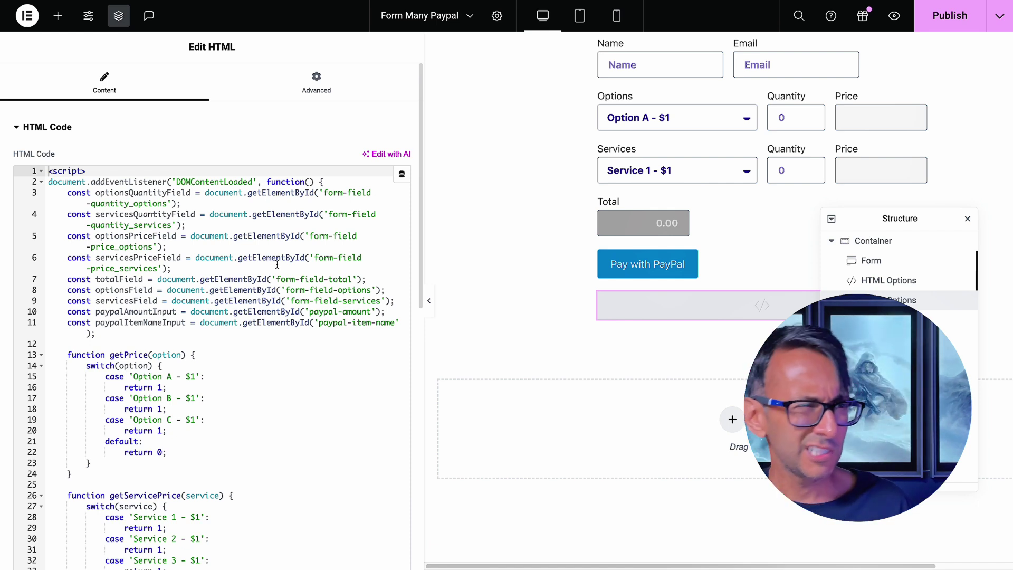
pyautogui.scroll(-1, 258, 314)
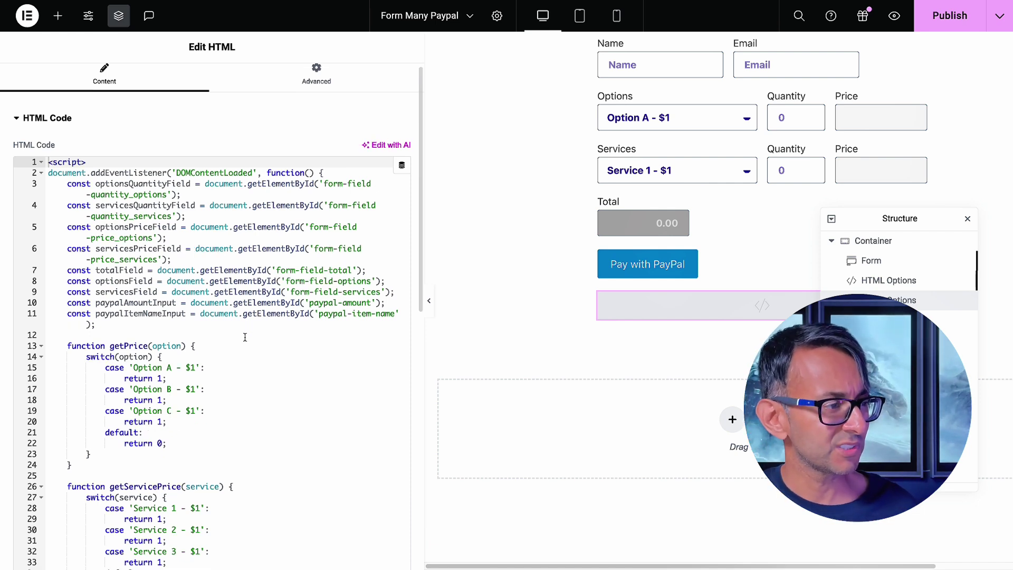
pyautogui.moveTo(180, 451); pyautogui.dragTo(98, 357)
pyautogui.click(263, 376)
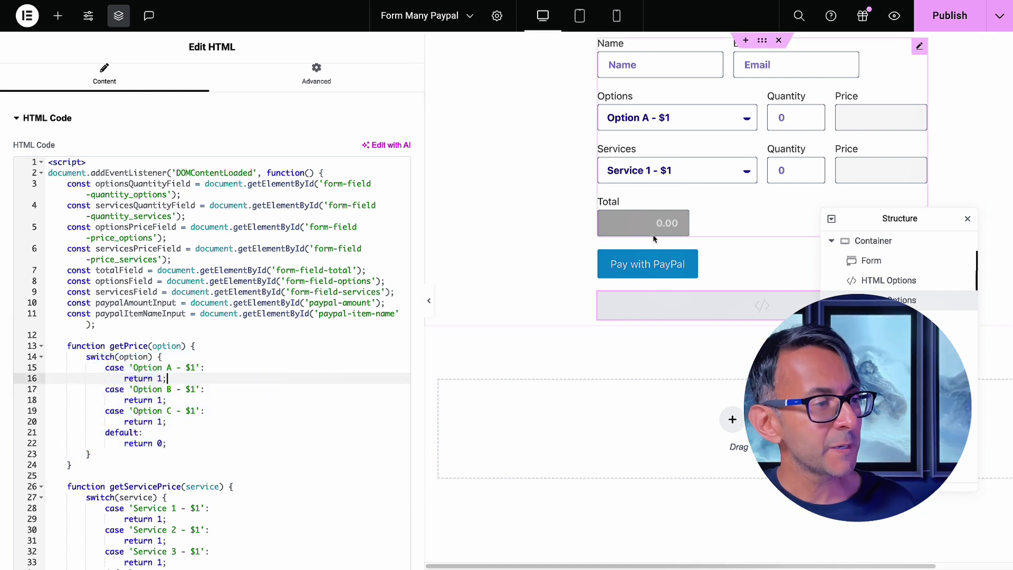
pyautogui.click(711, 117)
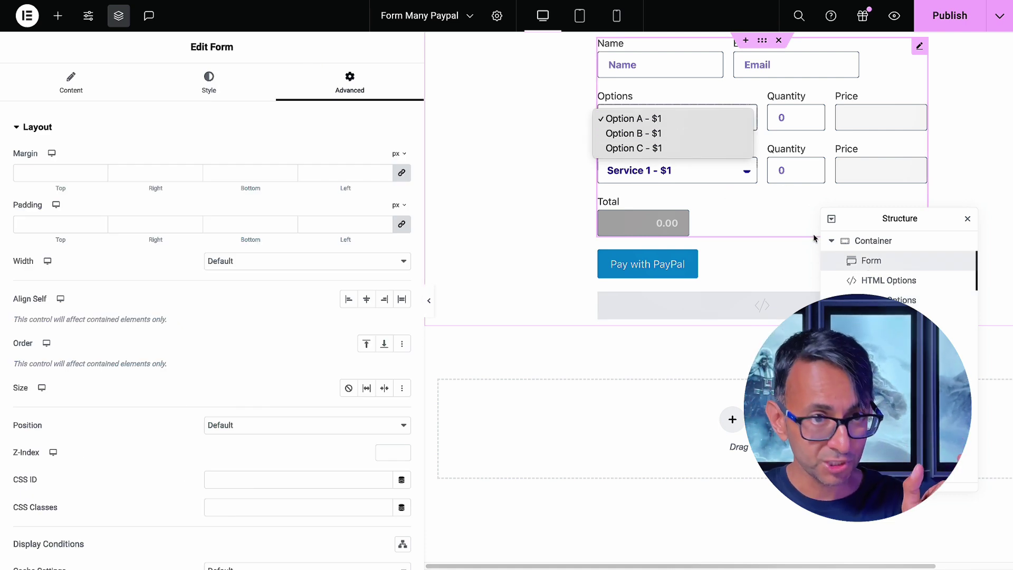
pyautogui.click(686, 305)
pyautogui.scroll(-1, 232, 361)
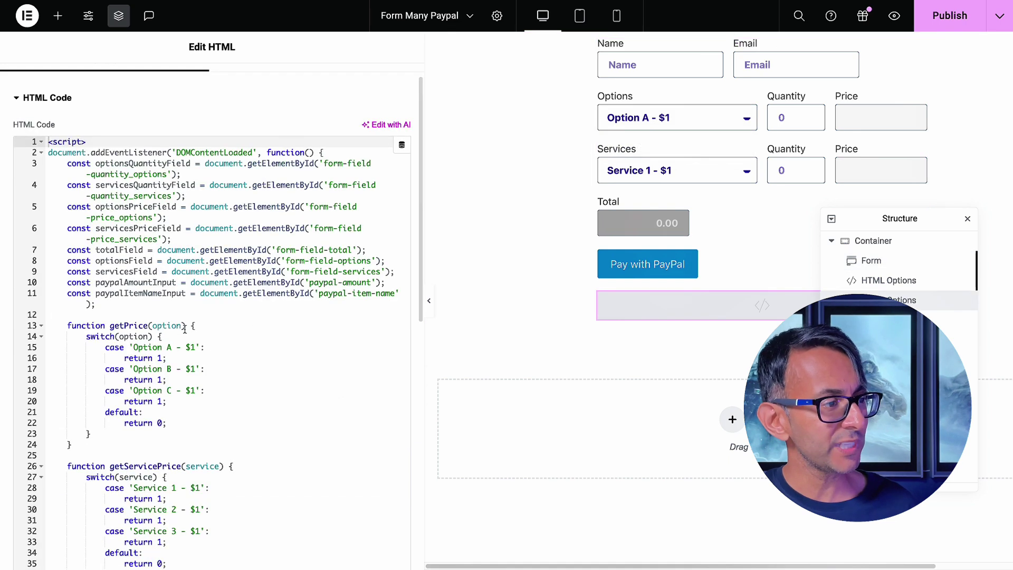
# Trace the getPrice cases: Options A and B return 1, unlisted choices default to 0.
pyautogui.moveTo(195, 345); pyautogui.dragTo(134, 346)
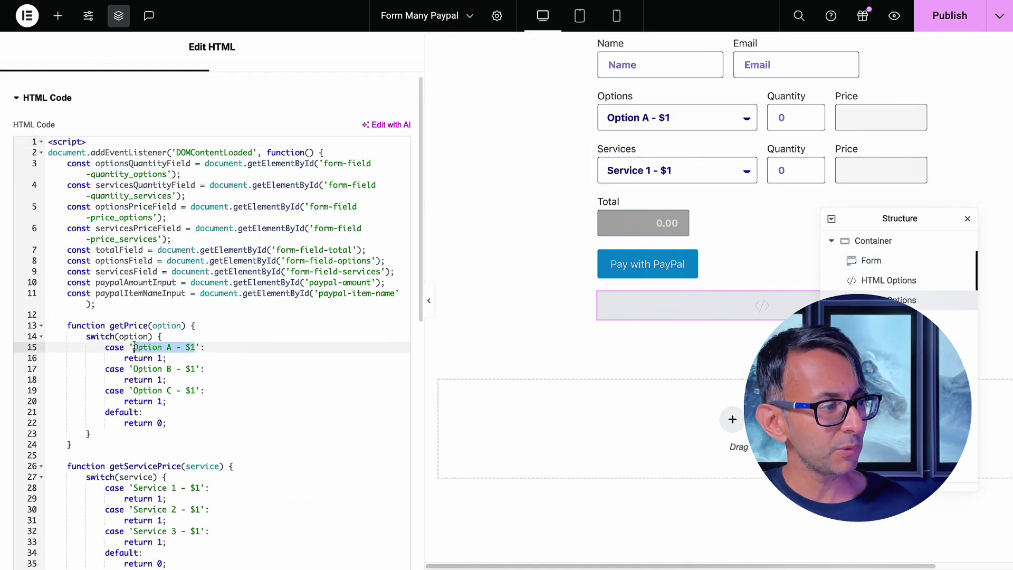
pyautogui.click(266, 375)
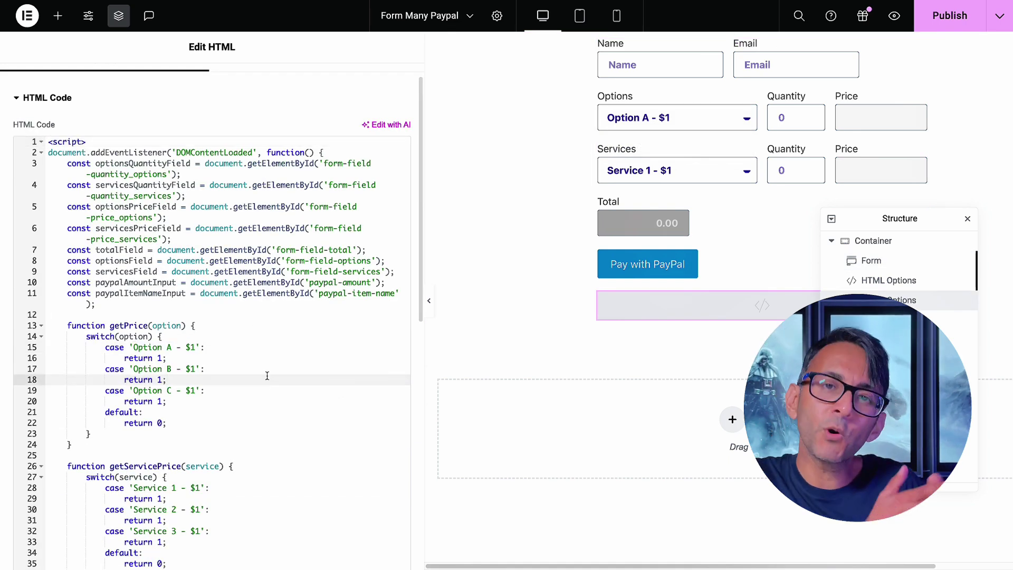
pyautogui.click(175, 366)
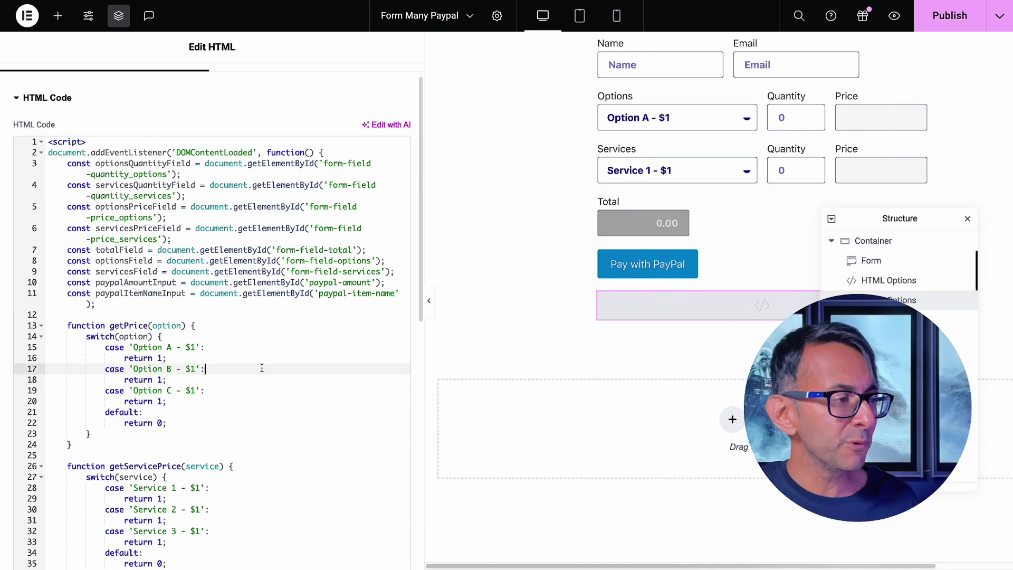
pyautogui.click(206, 362)
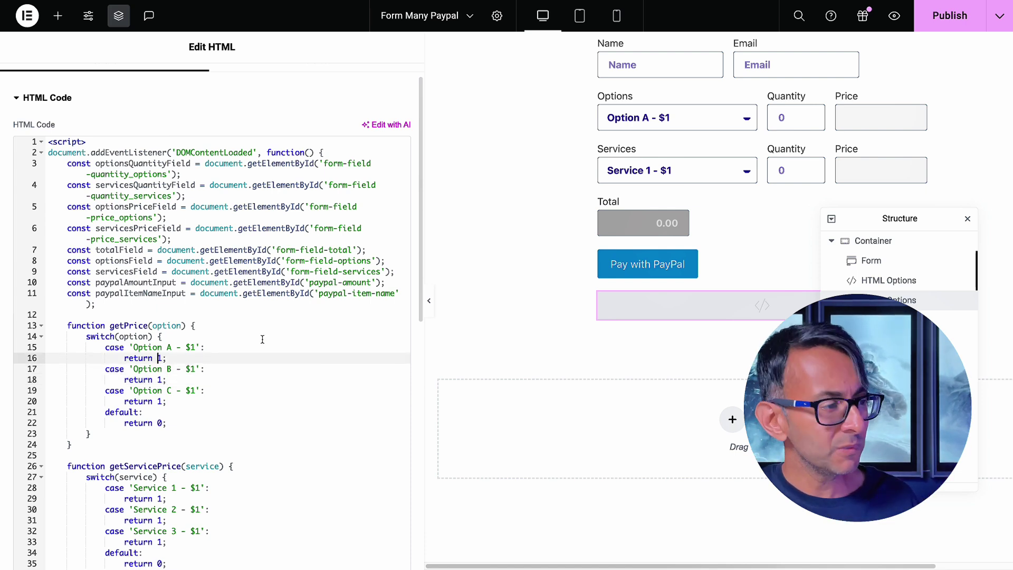
pyautogui.click(194, 346)
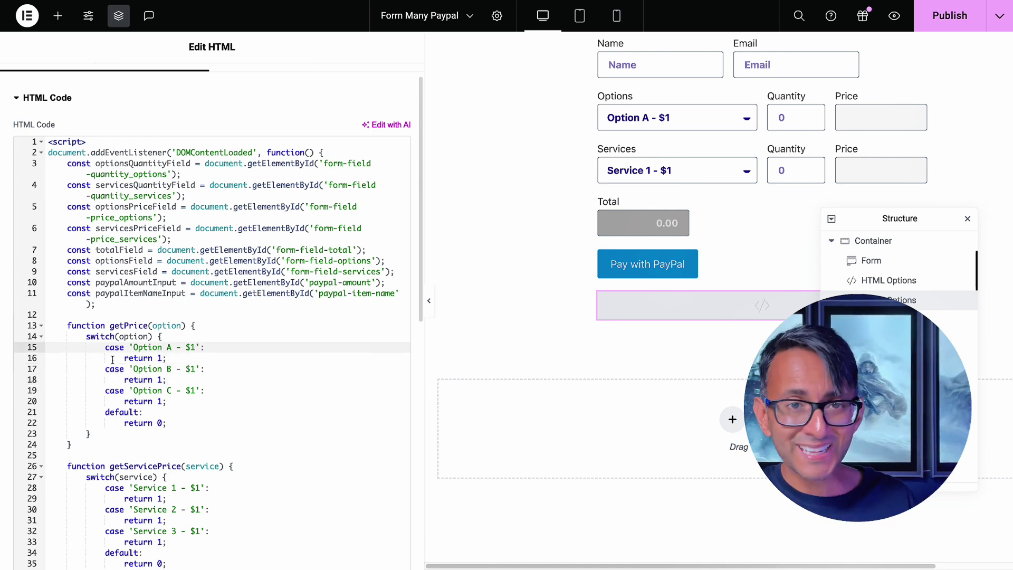
pyautogui.press('Down')
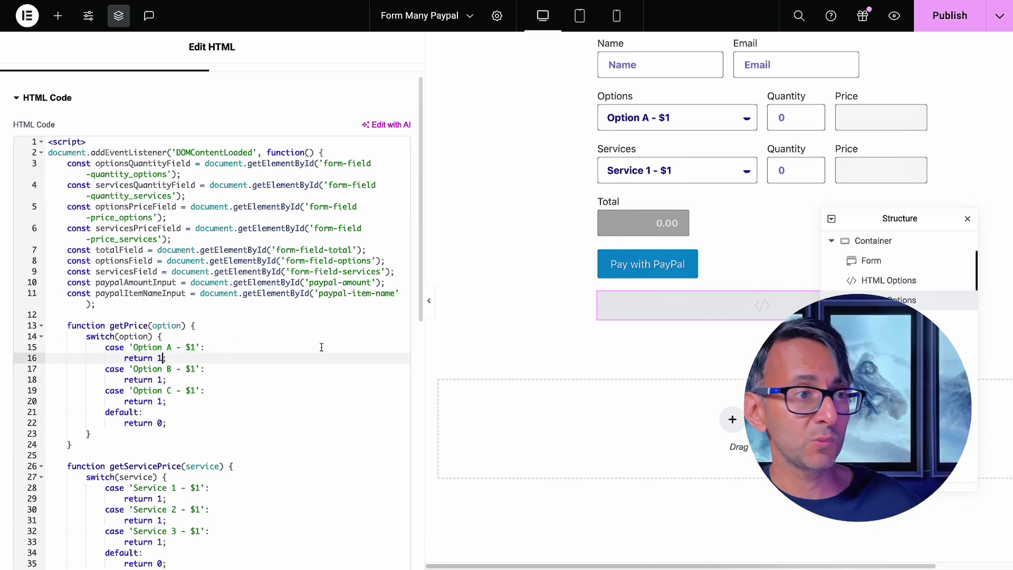
pyautogui.click(274, 410)
pyautogui.scroll(-3, 273, 410)
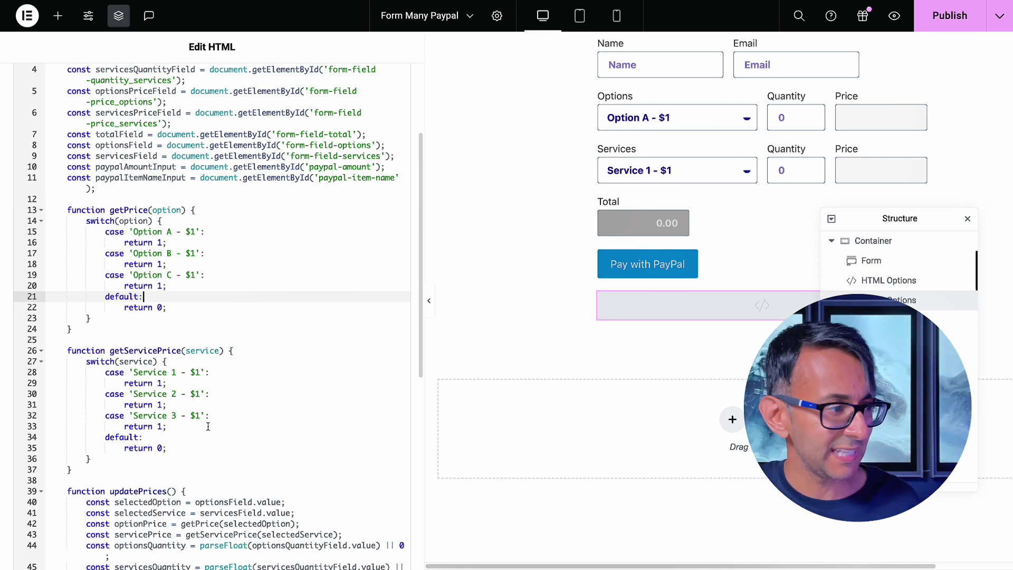
pyautogui.moveTo(178, 457); pyautogui.dragTo(79, 350)
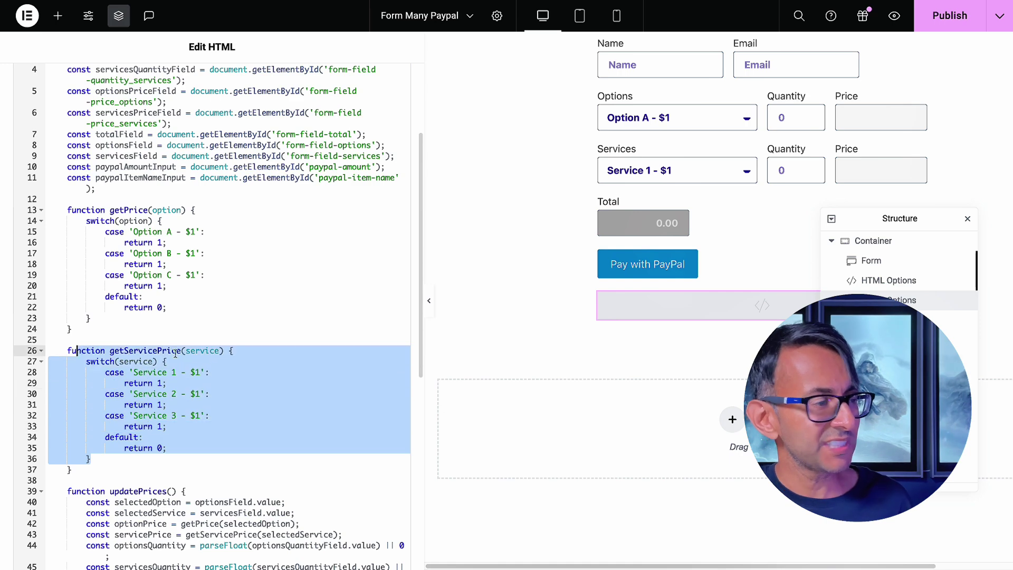
pyautogui.click(260, 376)
pyautogui.scroll(-10, 261, 377)
pyautogui.scroll(1, 266, 185)
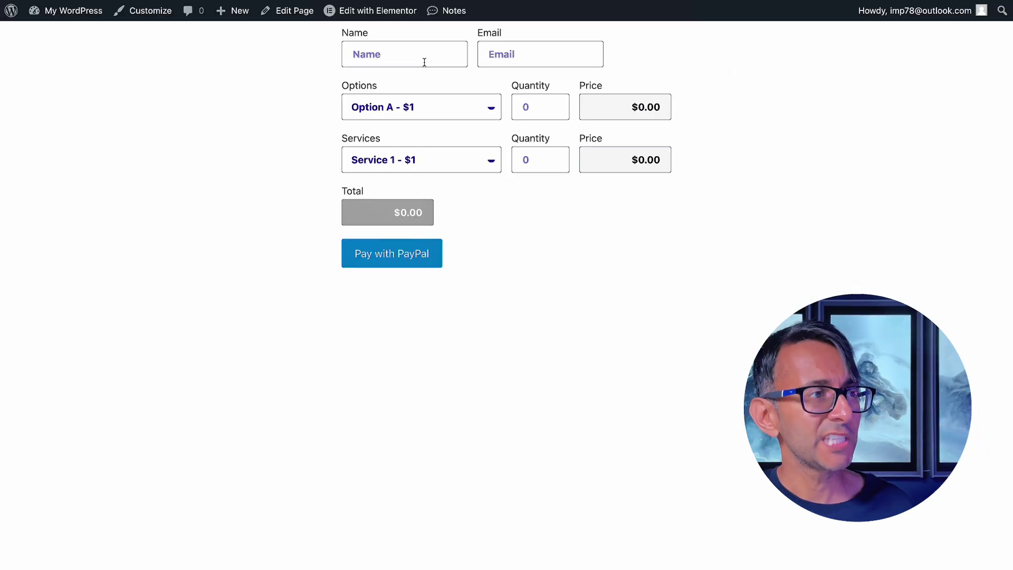
# On the live form, choose Option C with quantity 4.
pyautogui.click(488, 111)
pyautogui.click(465, 137)
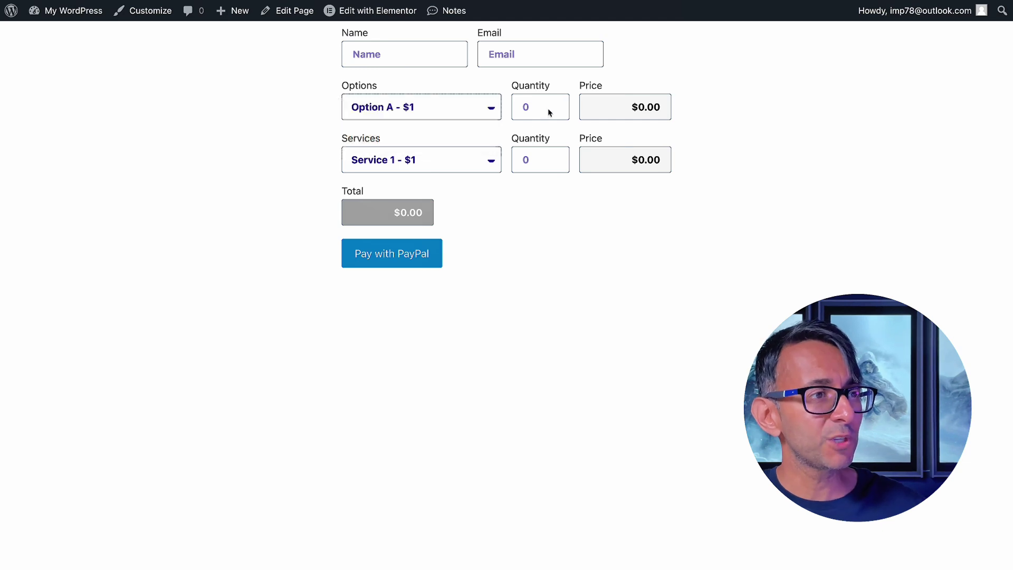
pyautogui.click(553, 103)
pyautogui.click(553, 103)
pyautogui.click(553, 103)
pyautogui.click(553, 103)
# Choose Service 3 and raise its quantity with the spinner, reaching 11 for a $15.00 total.
pyautogui.click(491, 164)
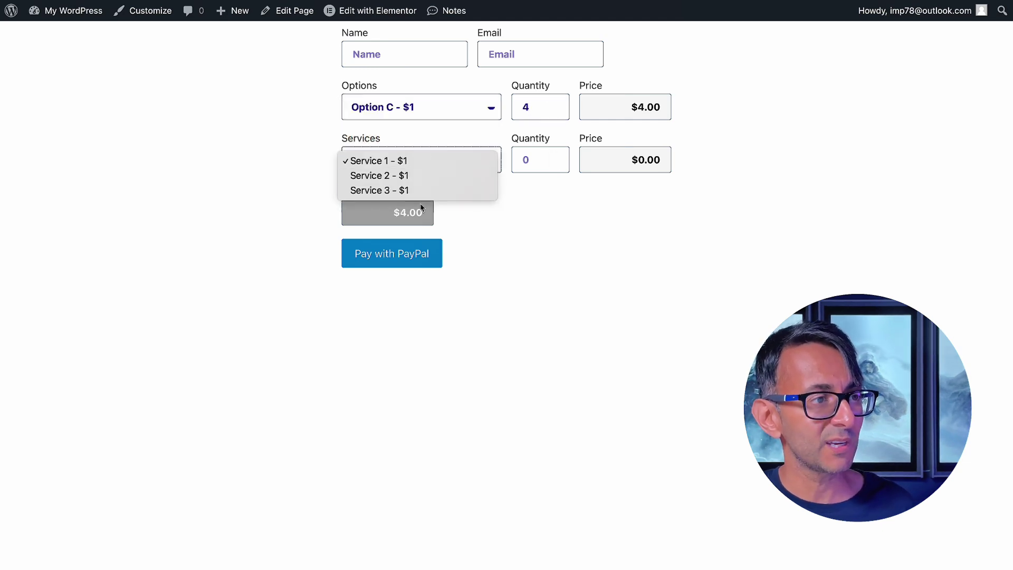
pyautogui.click(477, 190)
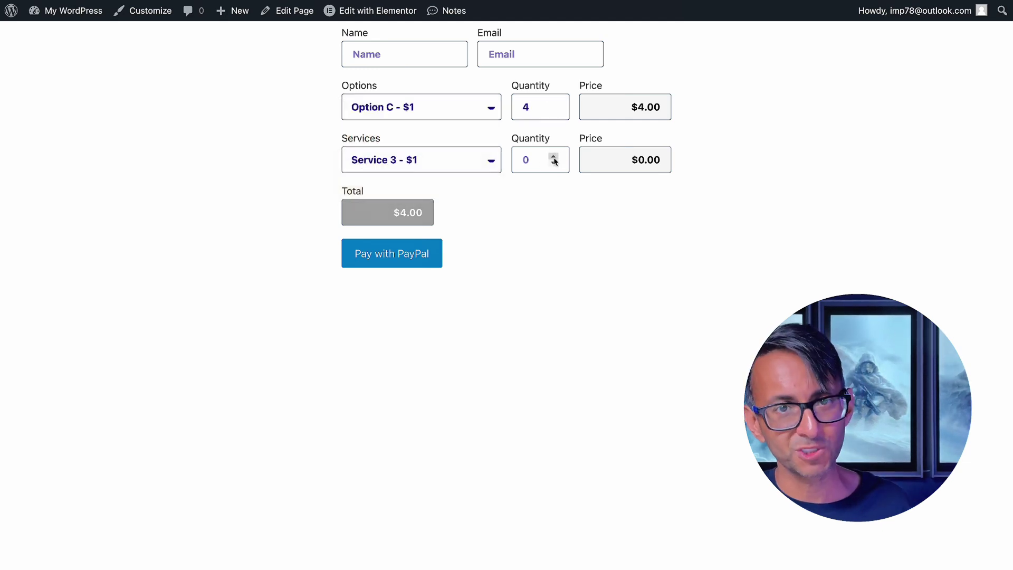
pyautogui.click(553, 156)
pyautogui.click(553, 157)
pyautogui.click(553, 156)
pyautogui.click(553, 157)
pyautogui.click(553, 157)
pyautogui.click(554, 156)
pyautogui.click(553, 157)
pyautogui.click(553, 157)
pyautogui.click(553, 156)
pyautogui.click(553, 157)
pyautogui.click(553, 157)
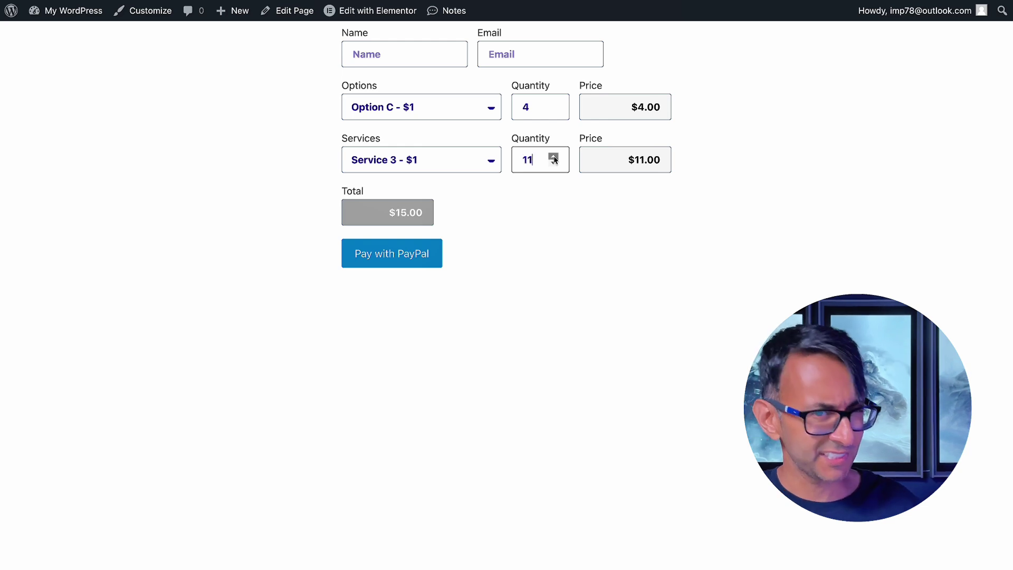
pyautogui.click(553, 156)
pyautogui.click(554, 156)
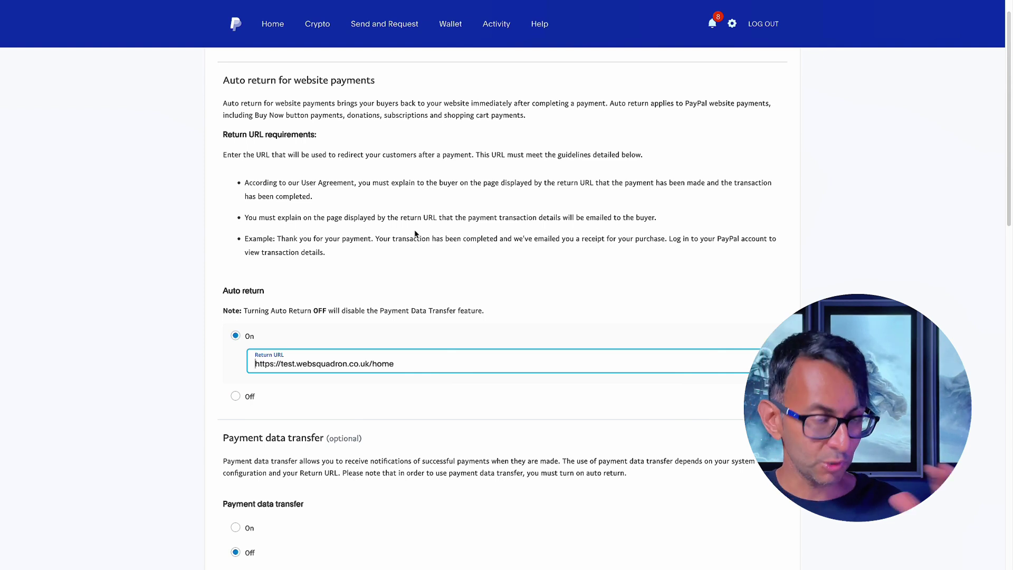
pyautogui.press('super+plus')
pyautogui.press('super+plus')
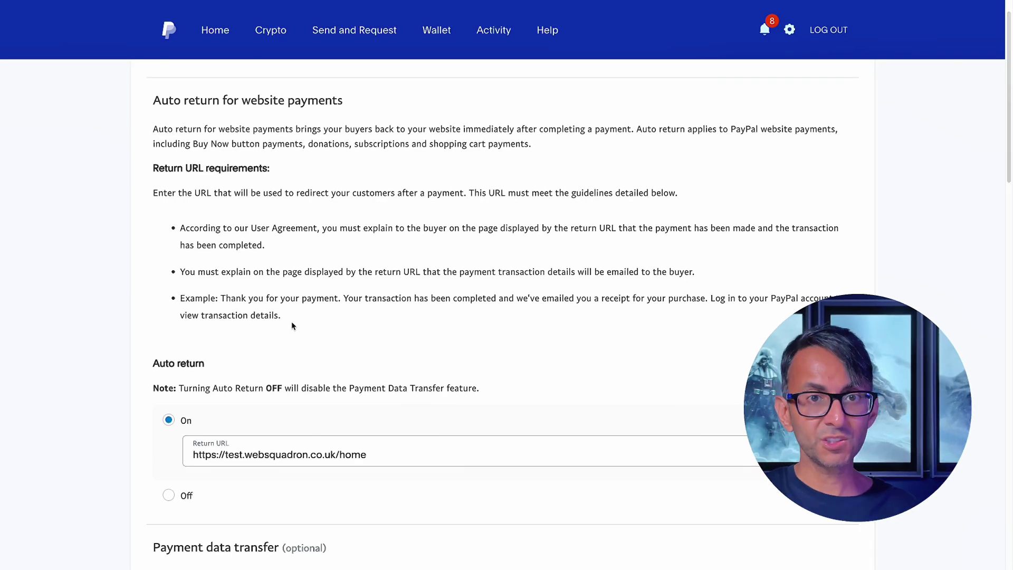
pyautogui.click(391, 457)
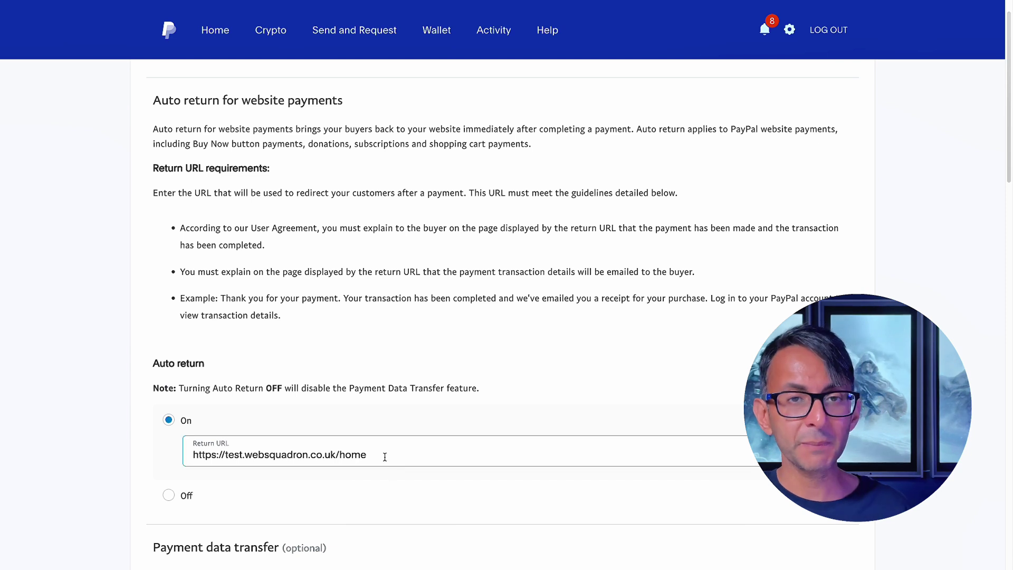